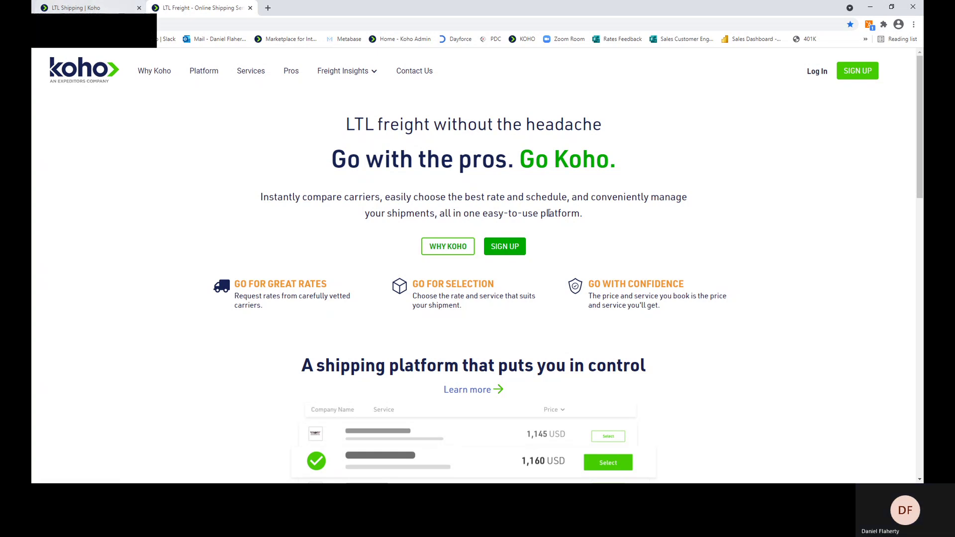
- Fill in the origin with postal code 97206, pickup date 24 Mar 2021 and pickup location type Business w/ dock or forklift
left_click(88, 10)
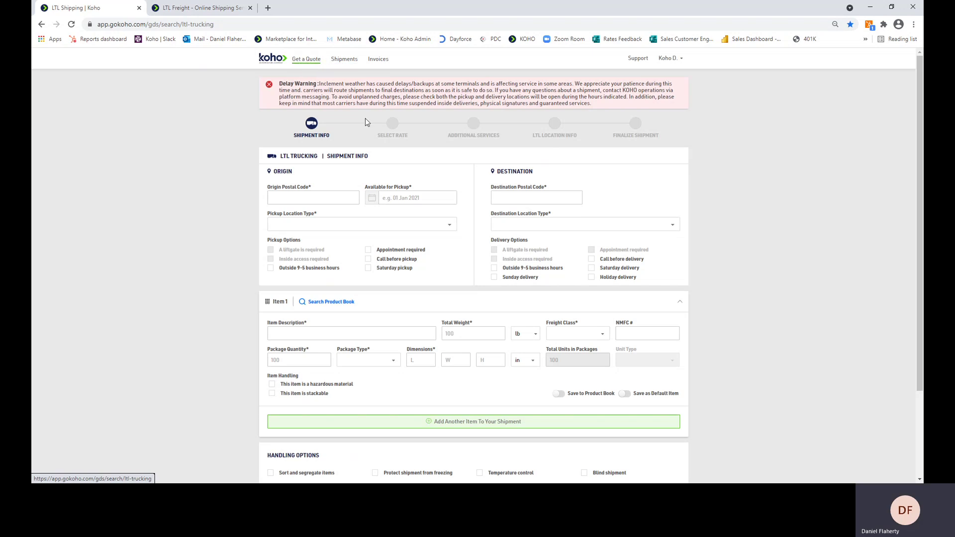
scroll(365, 118, "down", 3)
scroll(134, 125, "up", 1)
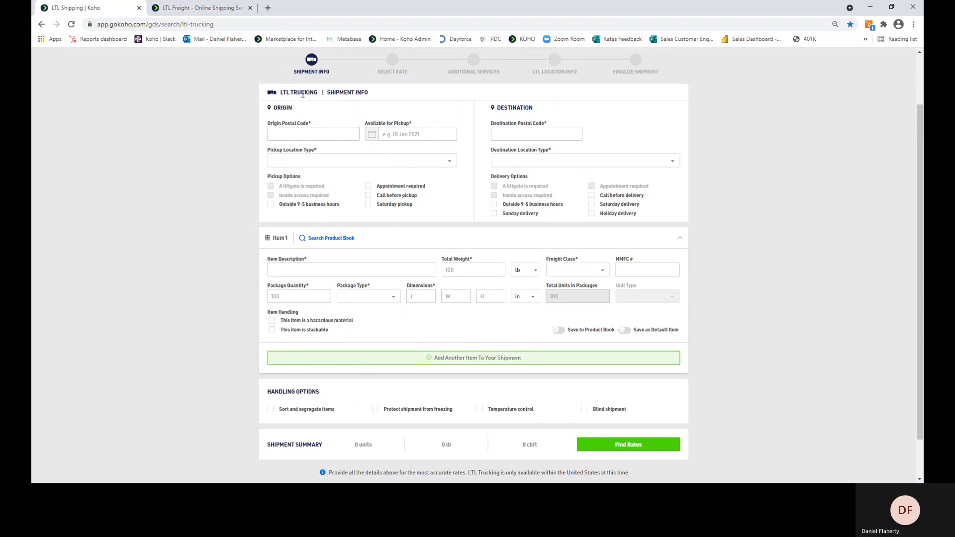
left_click(303, 133)
left_click(553, 134)
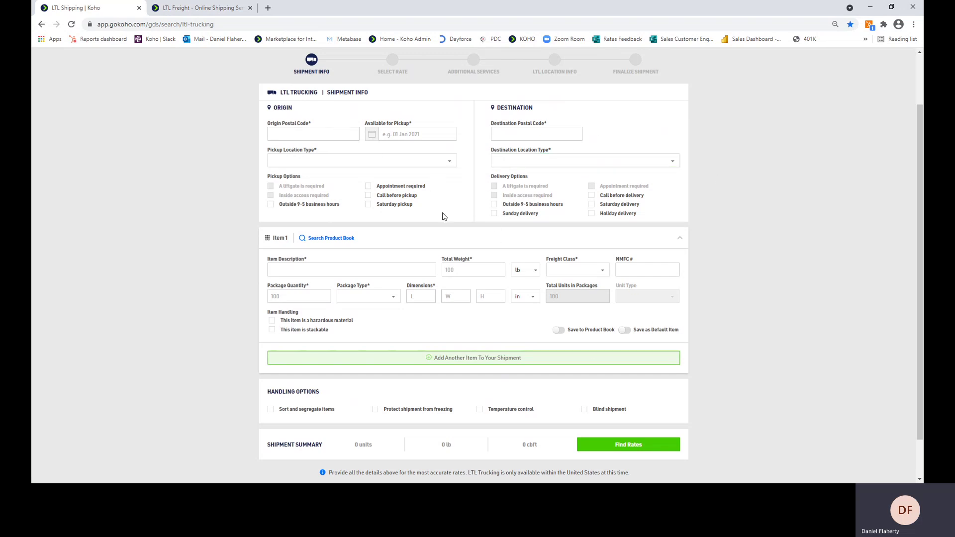
left_click(347, 134)
left_click(437, 135)
left_click(436, 220)
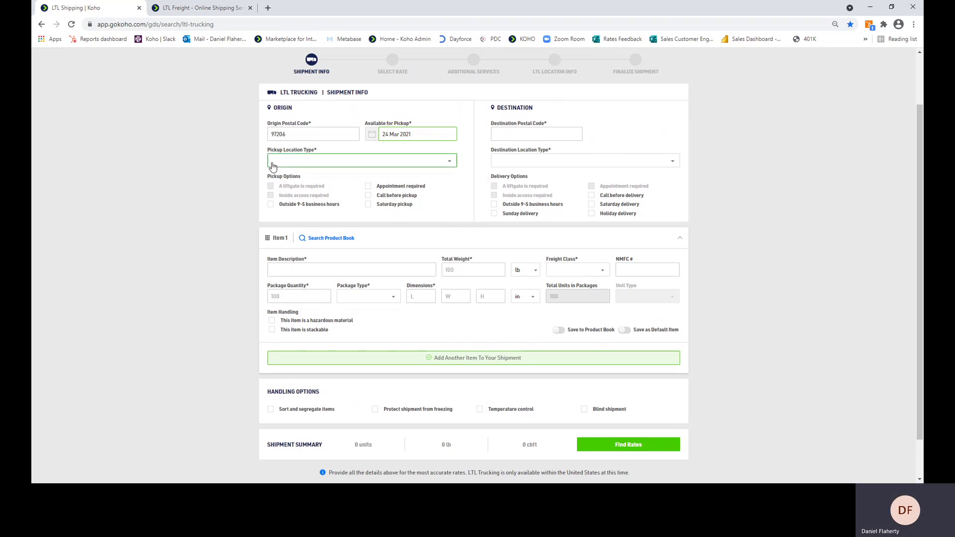
left_click(333, 164)
key("Down")
- Enter destination postal code 14217 and set the destination location type to Business w/ dock or forklift
left_click(553, 133)
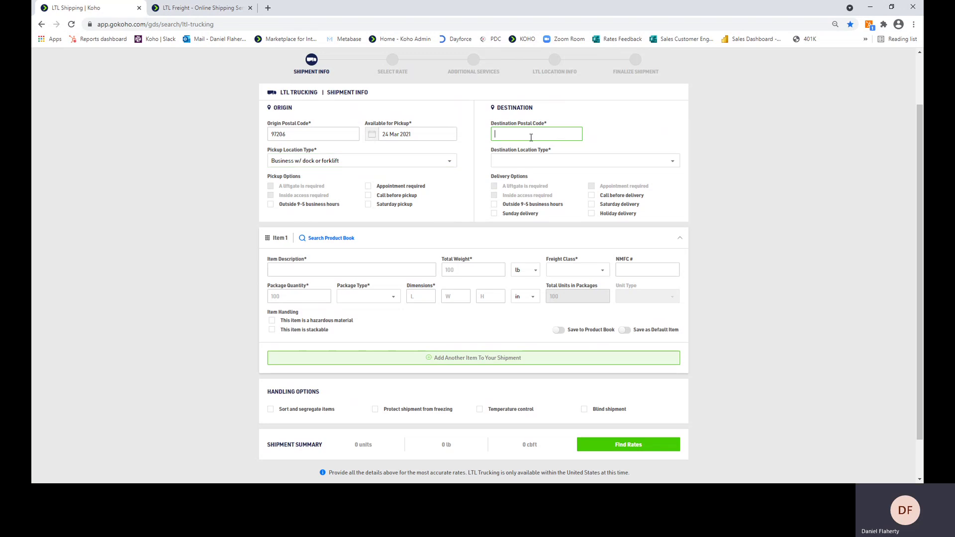
type("14217")
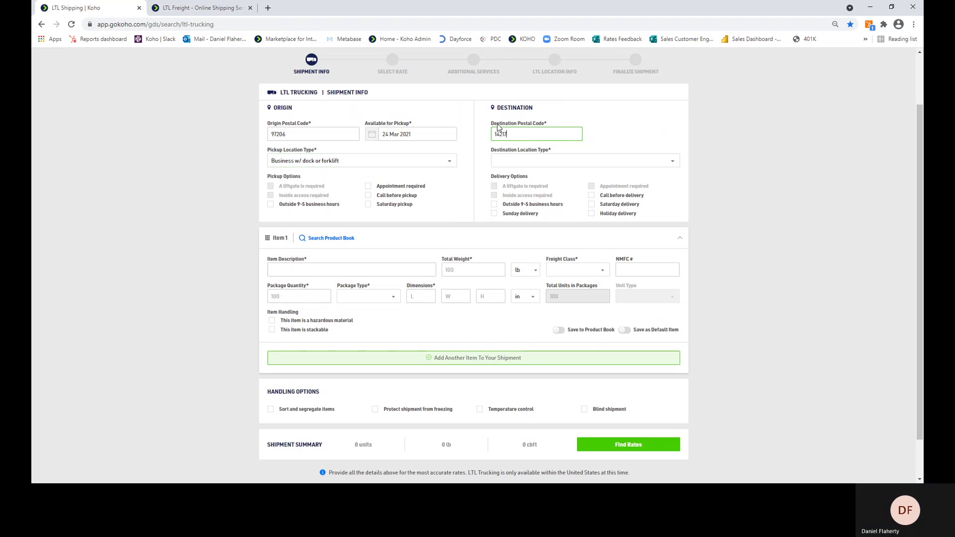
left_click(556, 167)
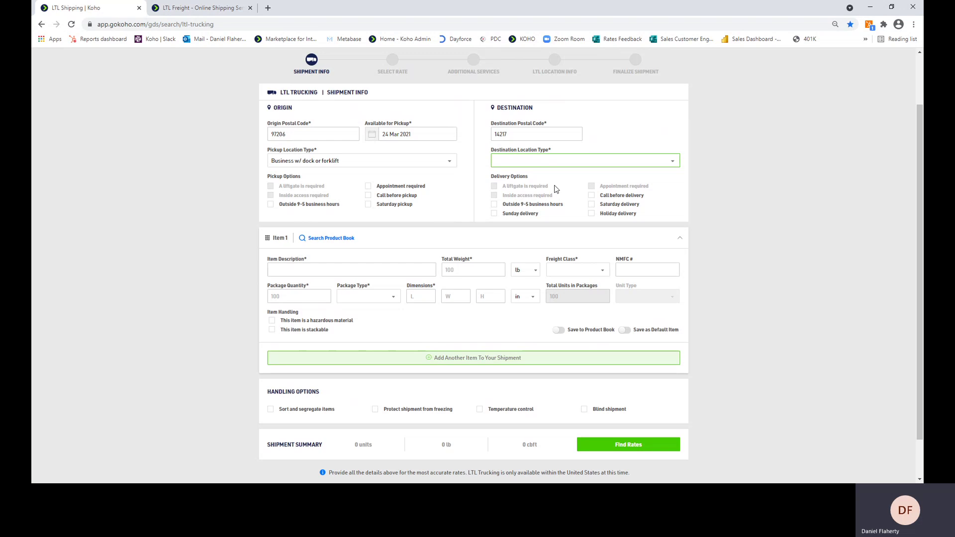
key("r")
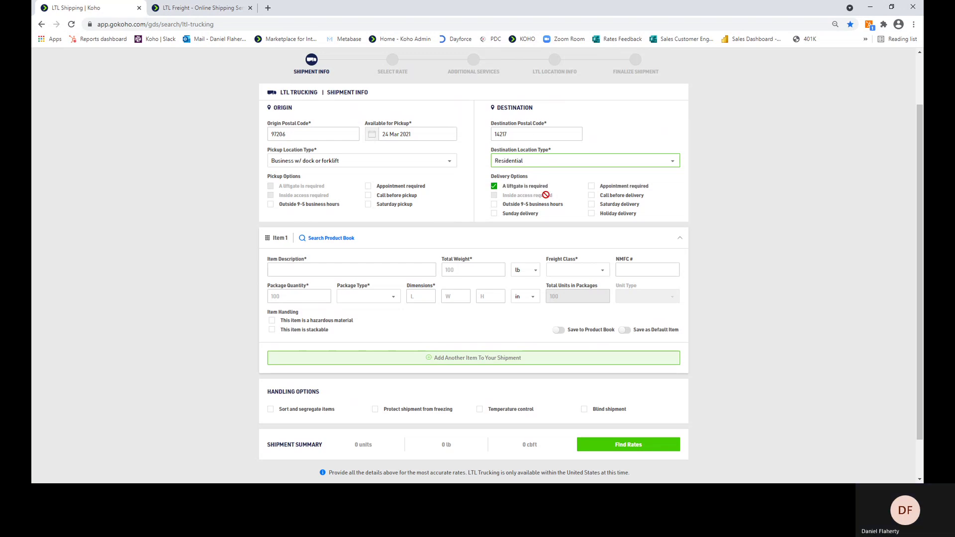
left_click(500, 190)
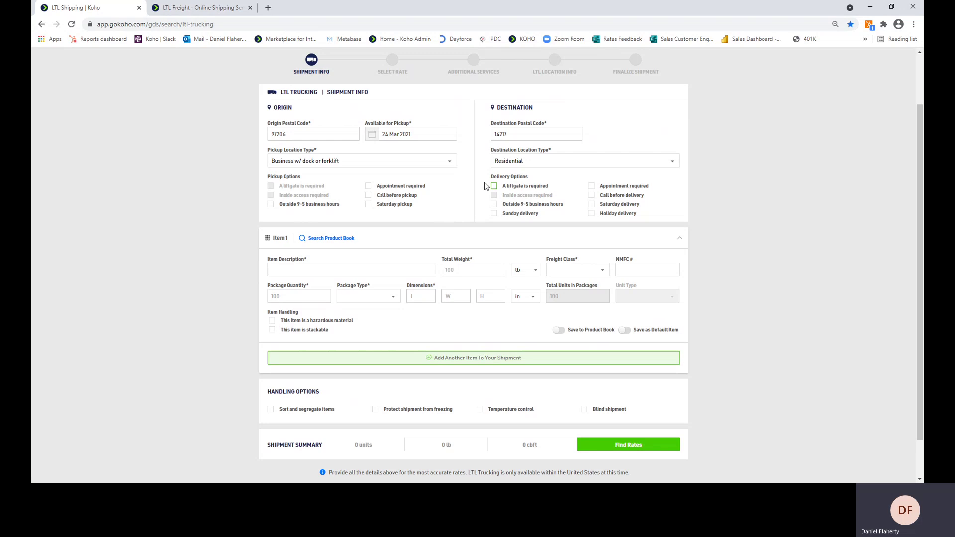
left_click(578, 186)
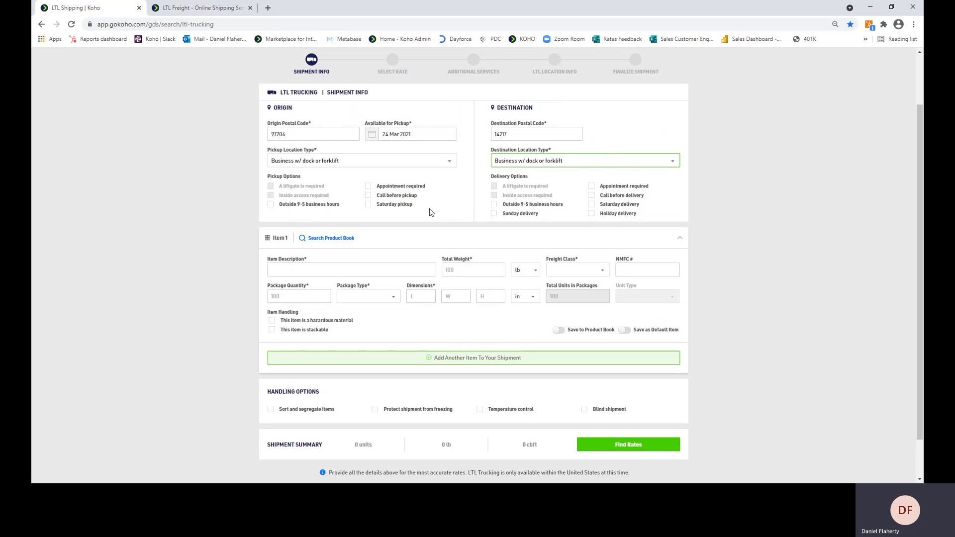
- Describe Item 1 as Widgets and set its total weight to 500 lb
scroll(161, 267, "down", 1)
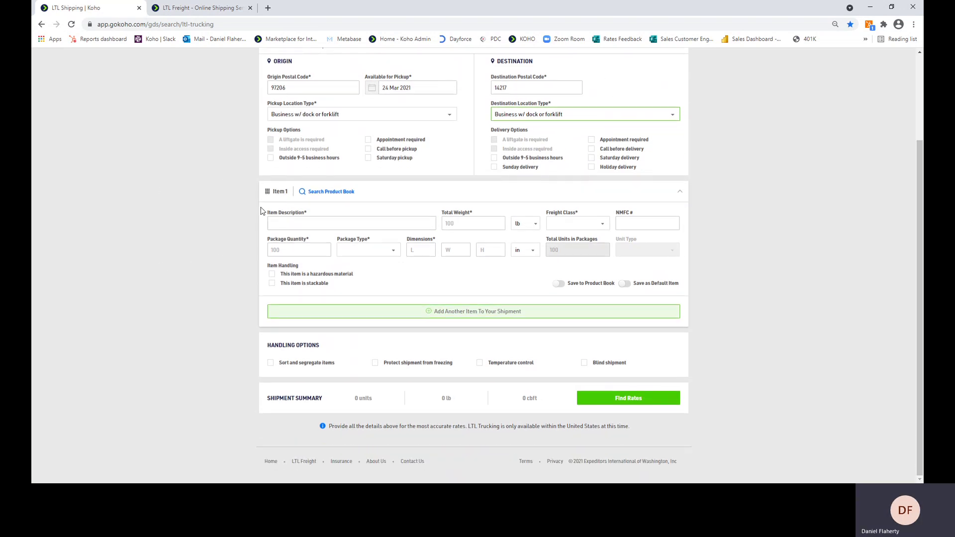
left_click(383, 224)
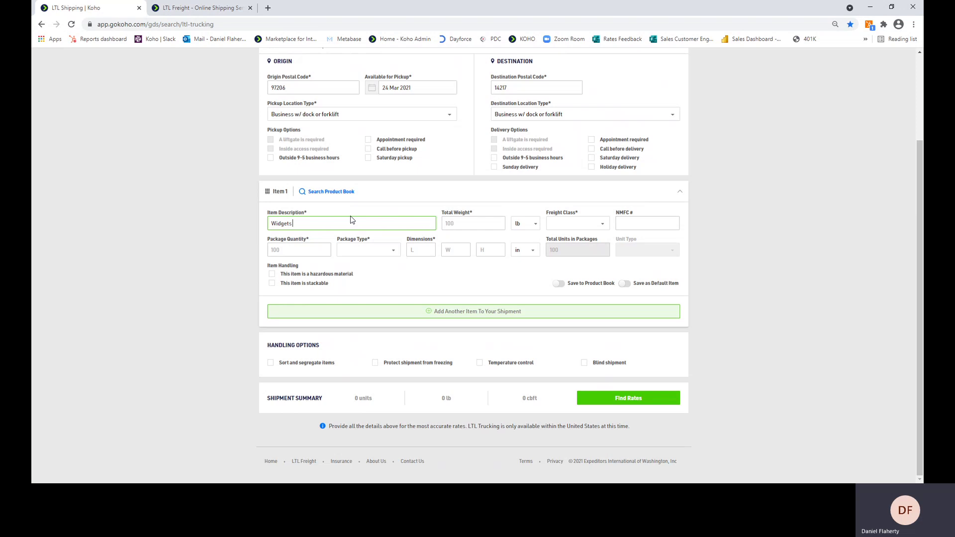
type("Widgets")
left_click(497, 223)
type("500")
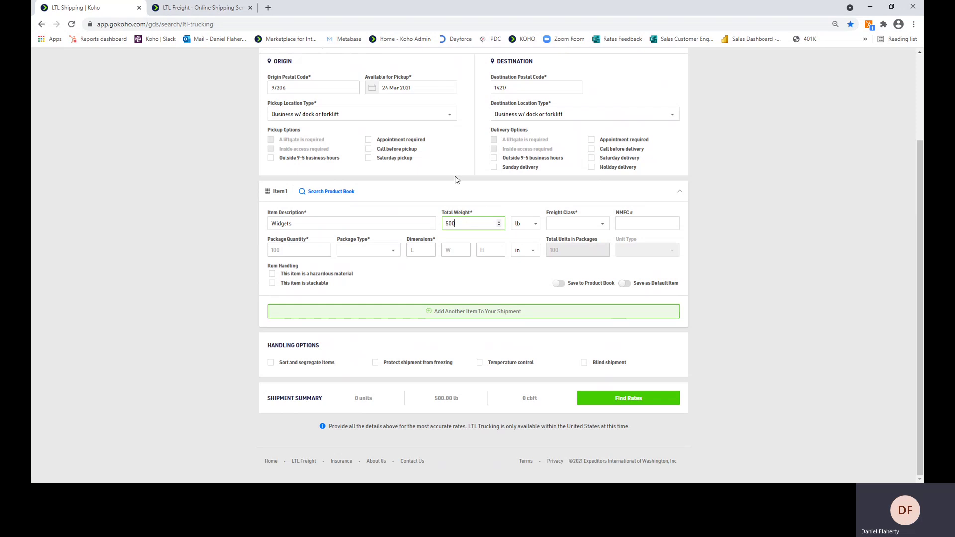
key("Tab")
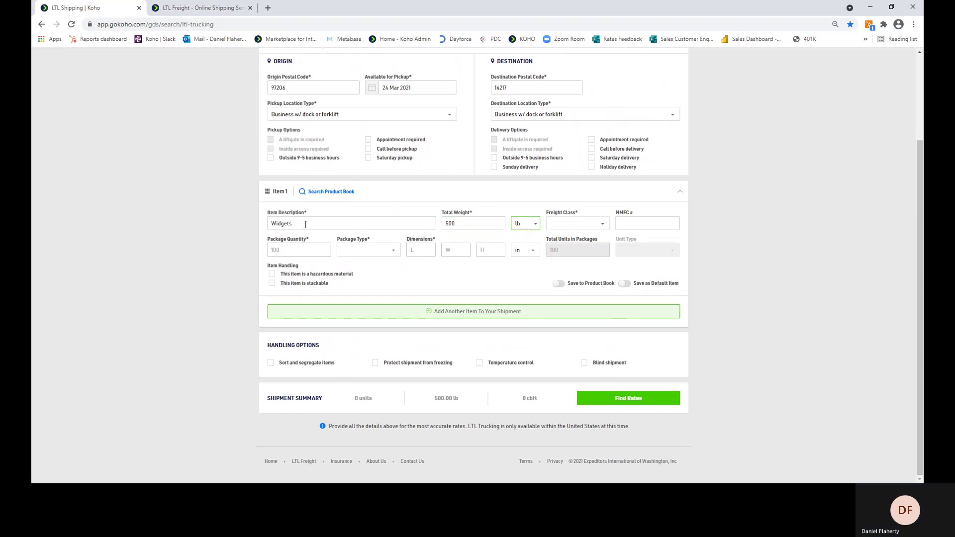
- Set Item 1's package quantity to 1, the package type to Pallets (48" x 40") and the height to 48 in
left_click(305, 249)
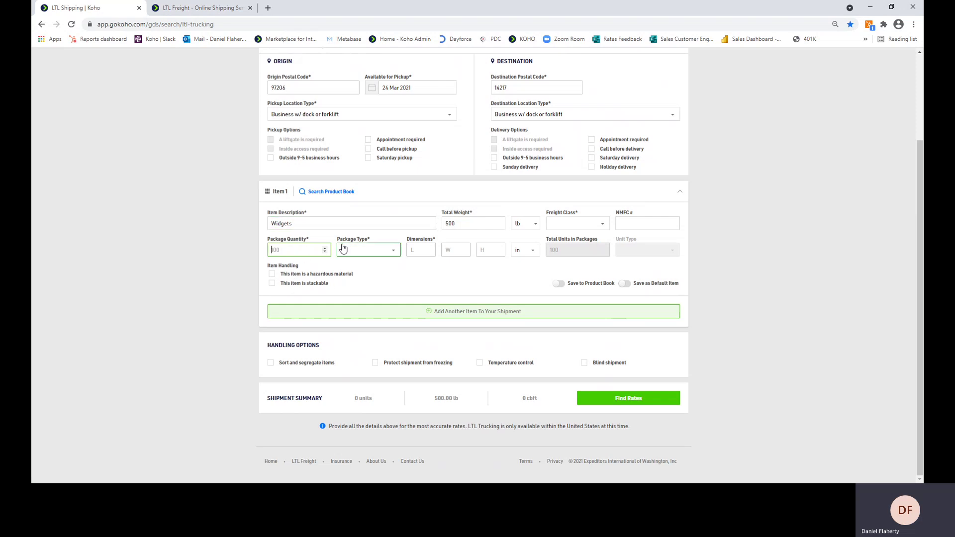
type("1")
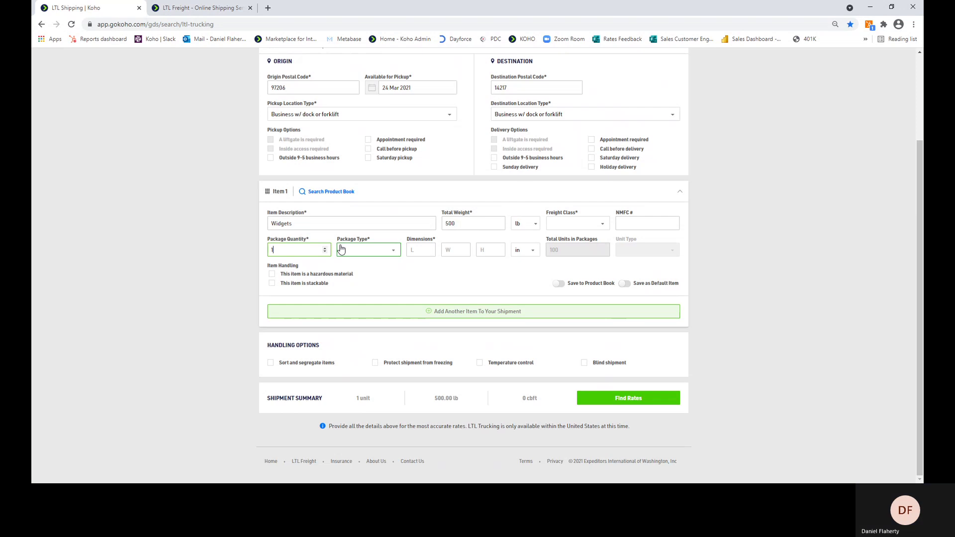
left_click(348, 250)
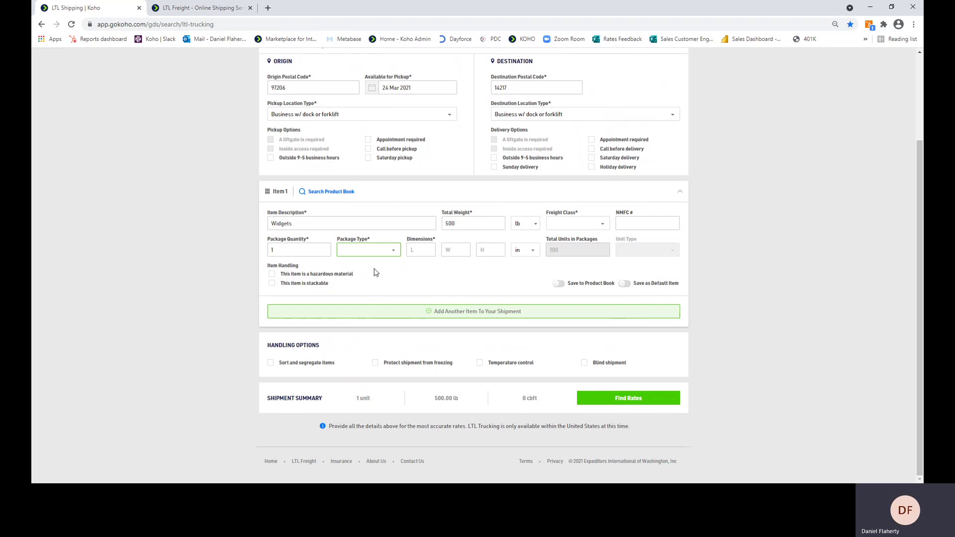
left_click(376, 272)
left_click(433, 250)
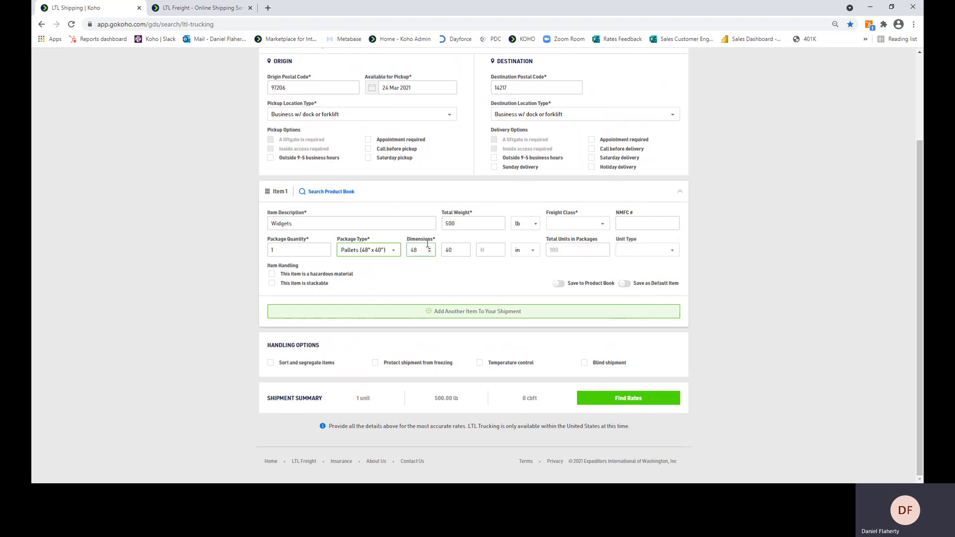
key("Tab")
left_click(432, 256)
left_click(387, 255)
key("Down")
left_click(483, 251)
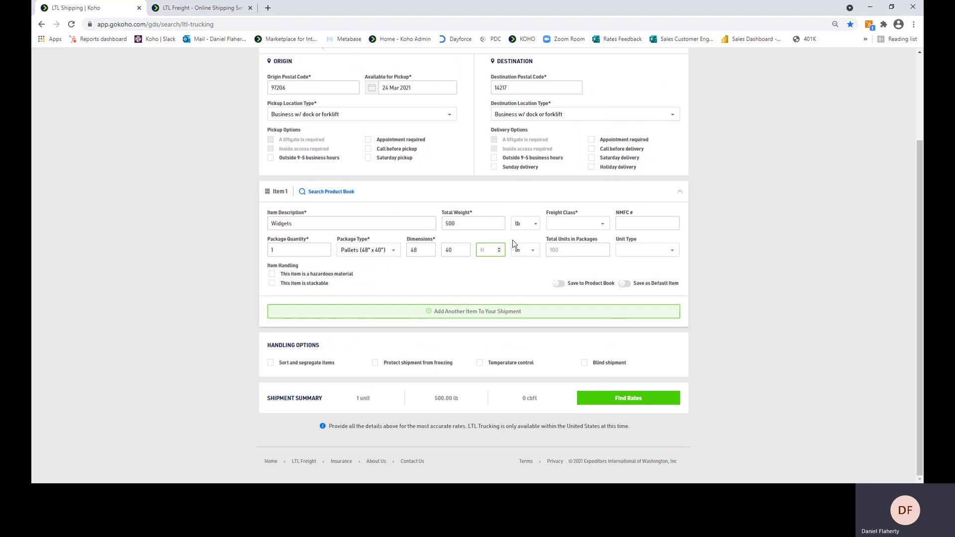
type("48")
- Set Item 1's total units in packages to 10 and the unit type to Boxes
left_click(556, 250)
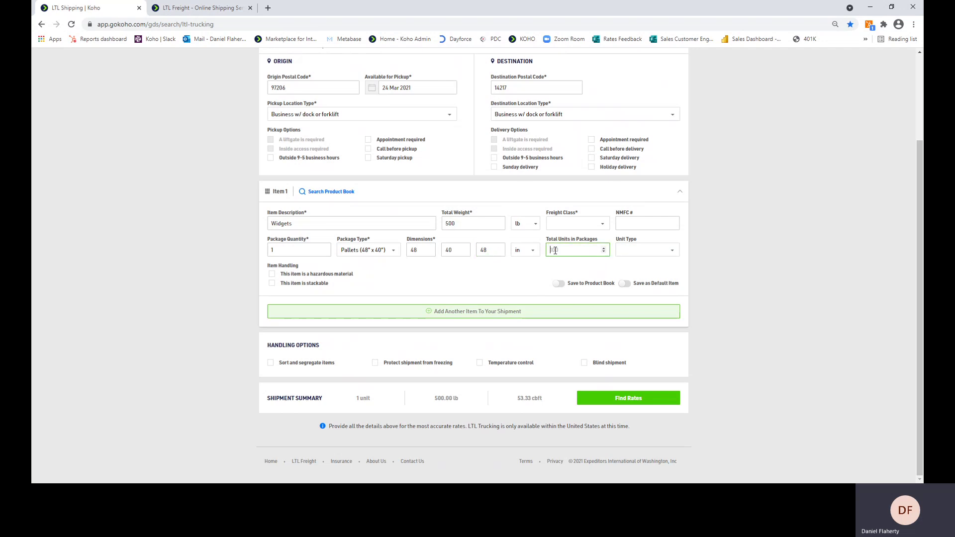
left_click(649, 256)
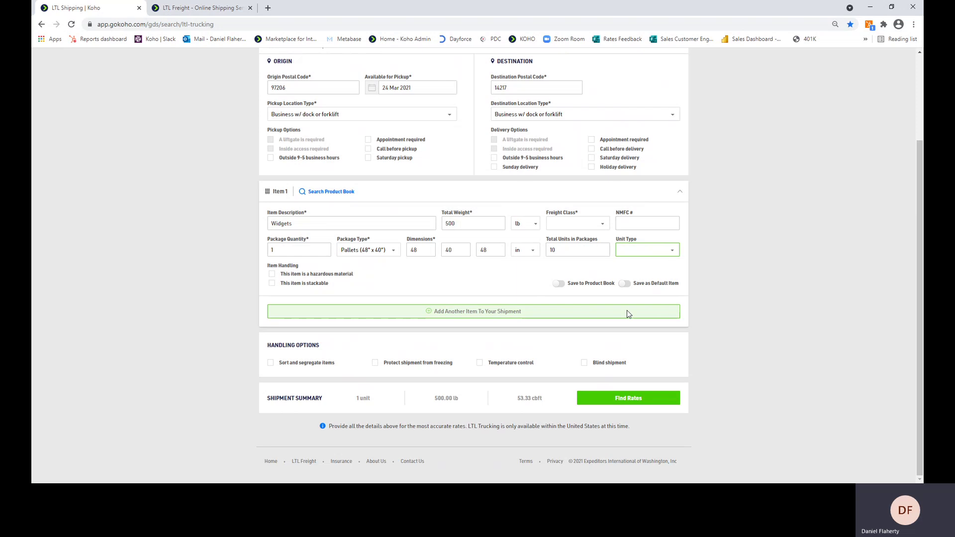
left_click(650, 285)
left_click(577, 248)
- Set Item 1's freight class to 100, the class that matches its density
left_click(577, 229)
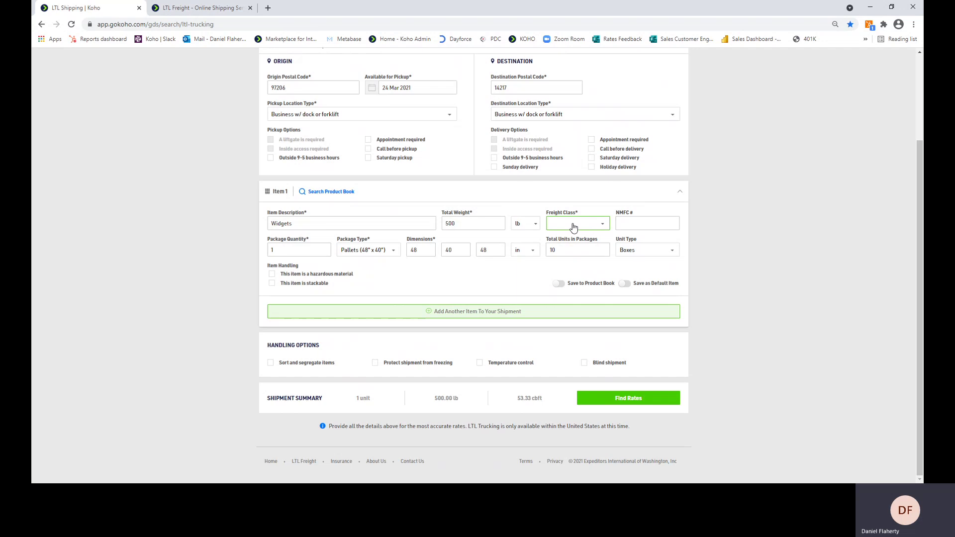
left_click(451, 292)
left_click(603, 225)
left_click(591, 242)
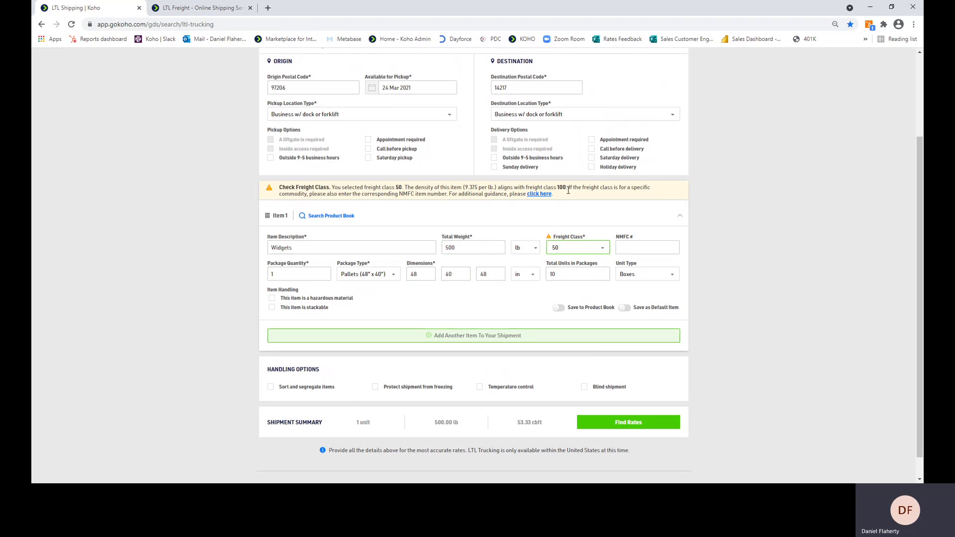
left_click(593, 331)
left_click(587, 224)
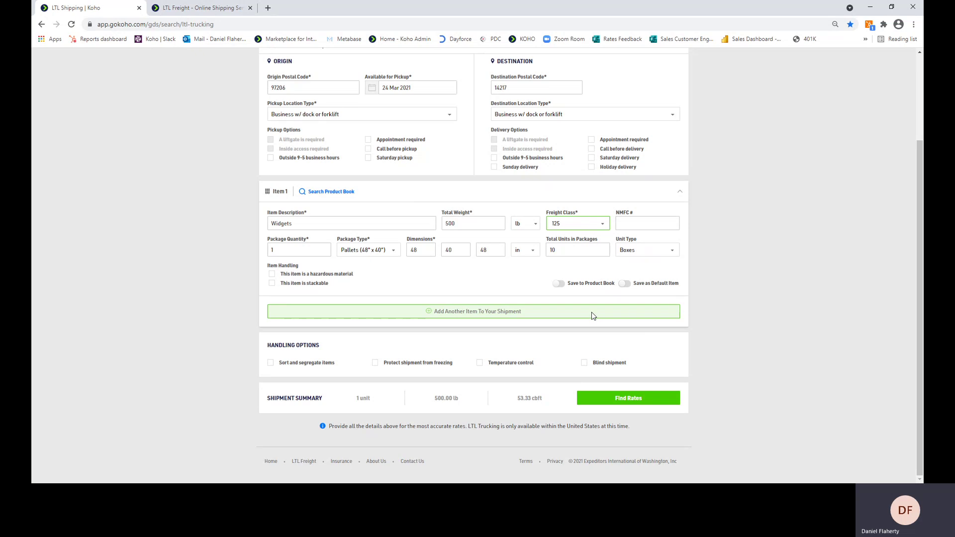
key("Up")
key("Up")
left_click(641, 222)
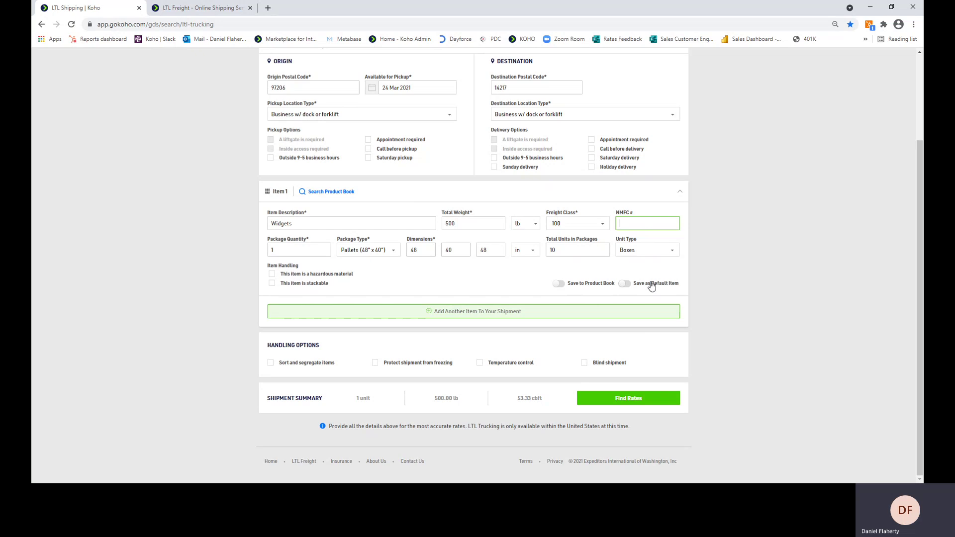
- Browse the saved products in the Product Book and leave it without selecting one
left_click(338, 193)
scroll(485, 269, "down", 4)
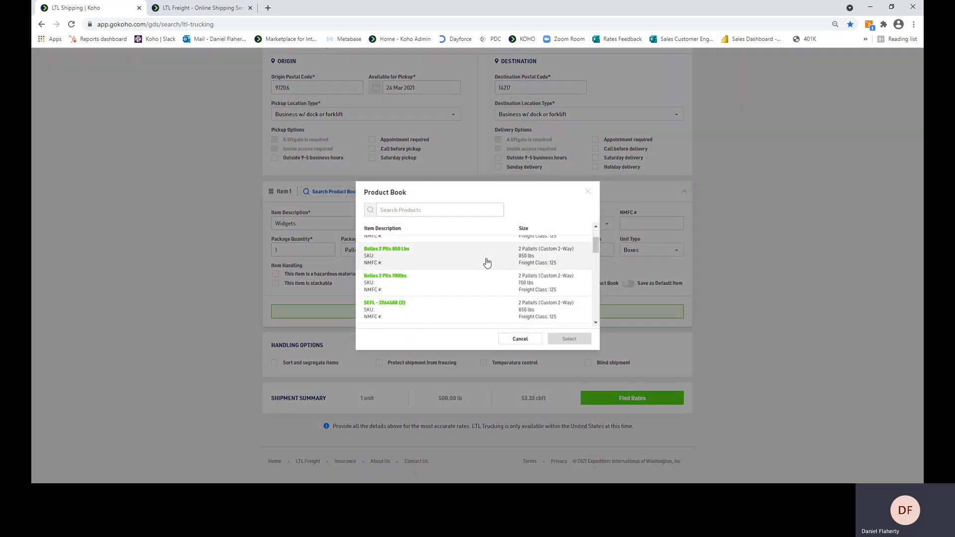
scroll(496, 308, "down", 5)
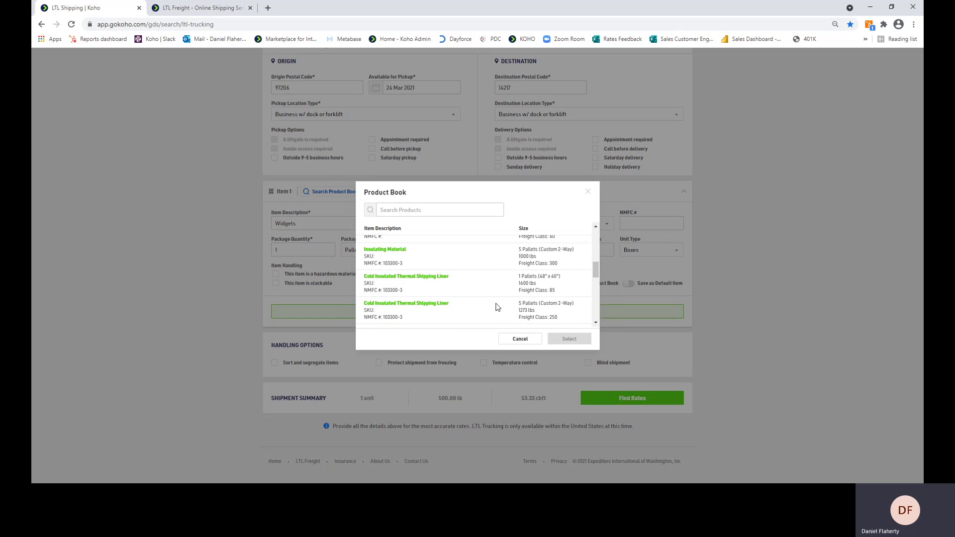
left_click(523, 340)
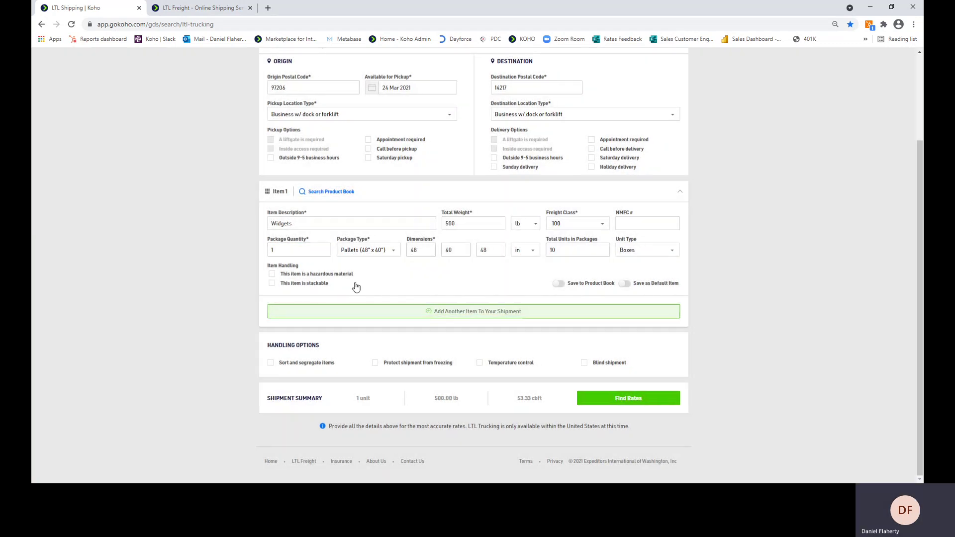
- Review Item 1's hazardous material option and clear its stackable option
left_click_drag(359, 278, 279, 276)
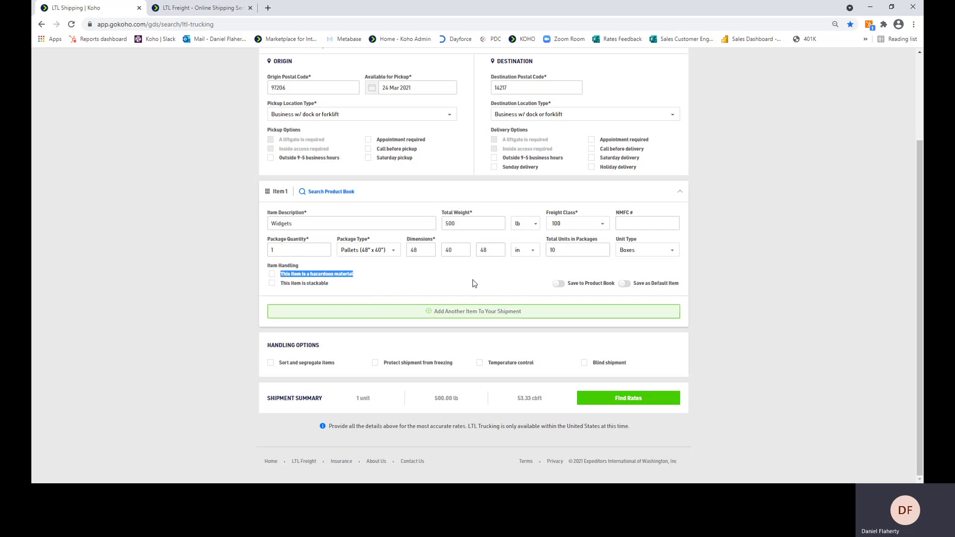
left_click(418, 286)
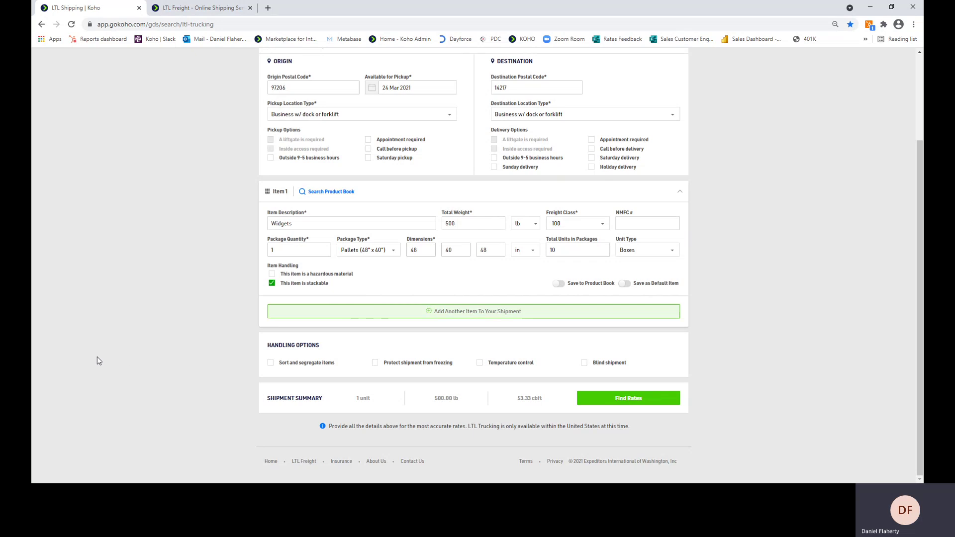
left_click(273, 285)
- Add a second item to the shipment and delete it again
scroll(628, 323, "up", 1)
scroll(628, 323, "down", 2)
left_click(441, 316)
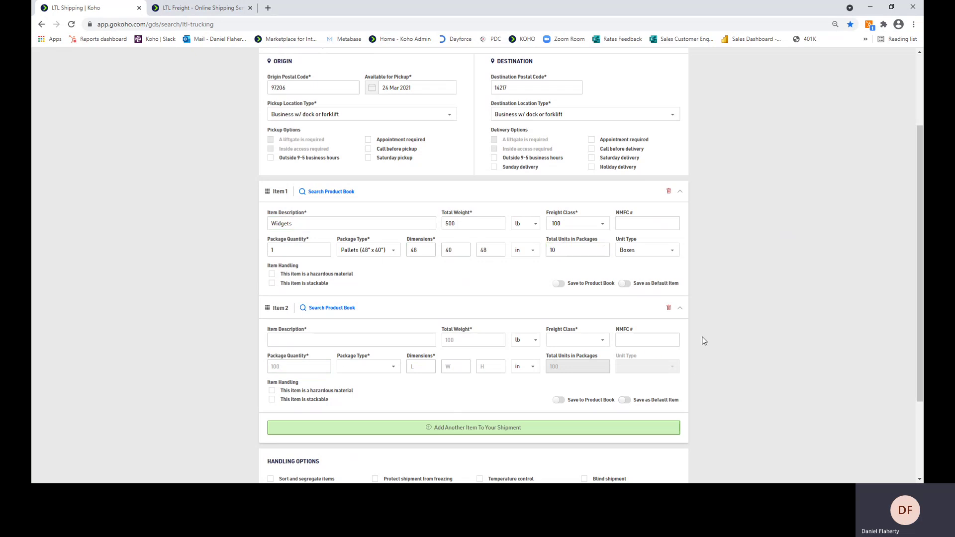
left_click(667, 309)
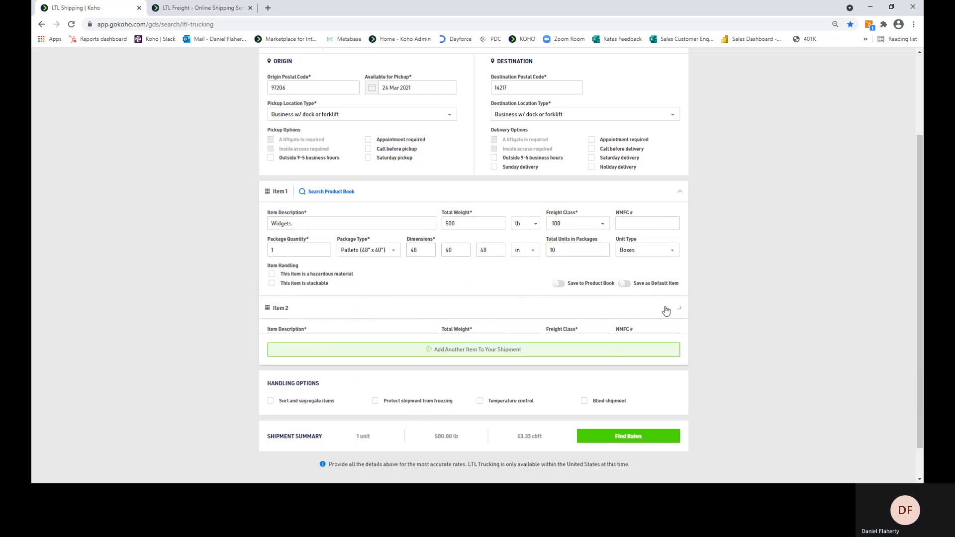
left_click(671, 318)
left_click(667, 310)
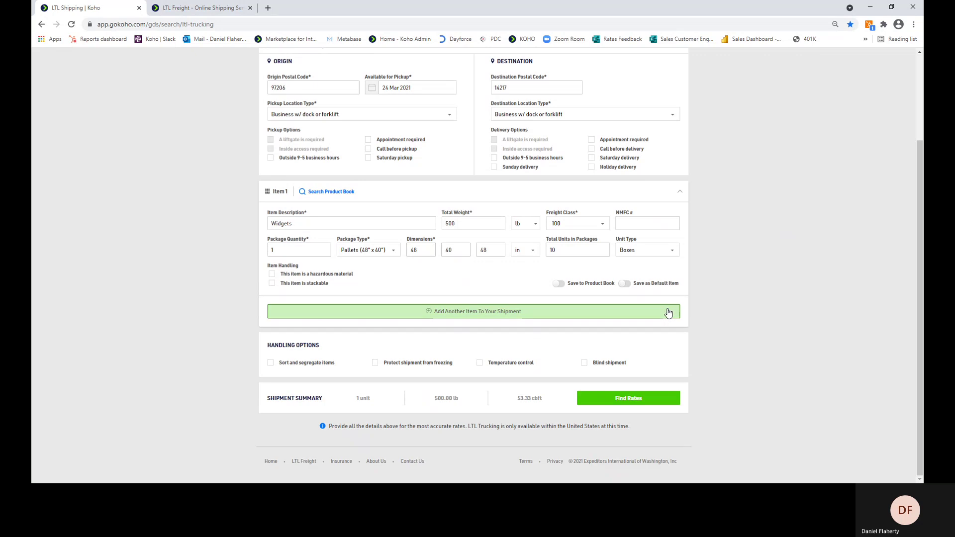
- Find carrier rates for the shipment and look through the listed offers
left_click(657, 397)
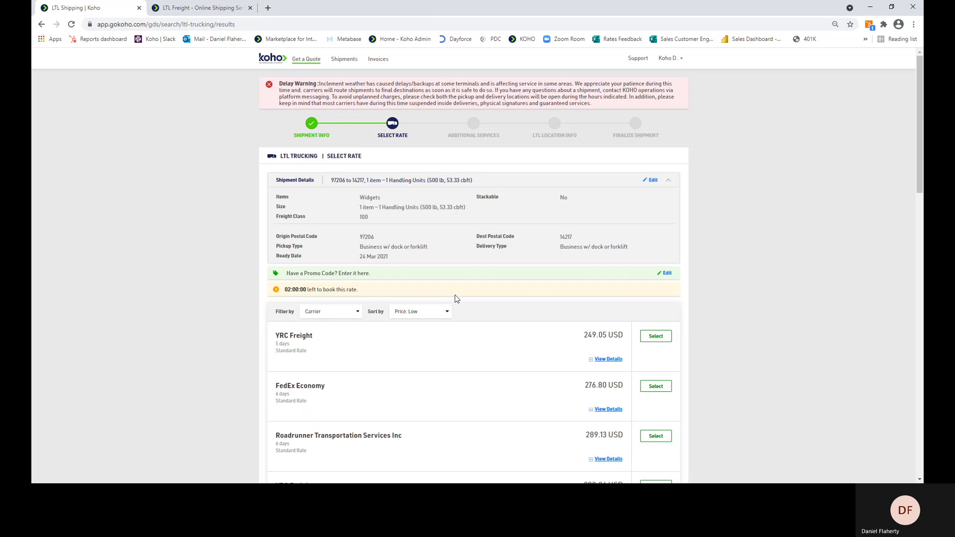
scroll(458, 293, "down", 4)
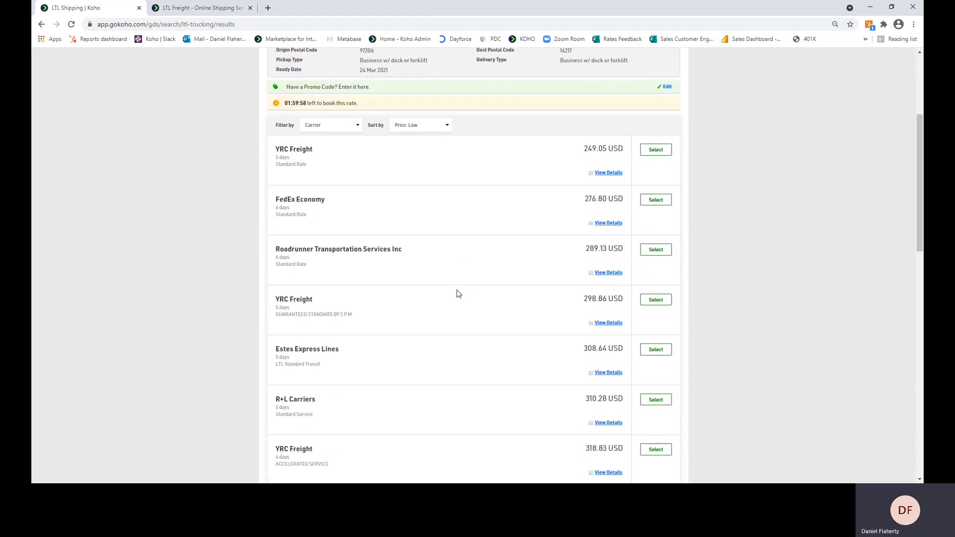
- Look through the carrier offers and choose YRC Freight's Standard Rate at 249.05 USD
scroll(457, 289, "up", 1)
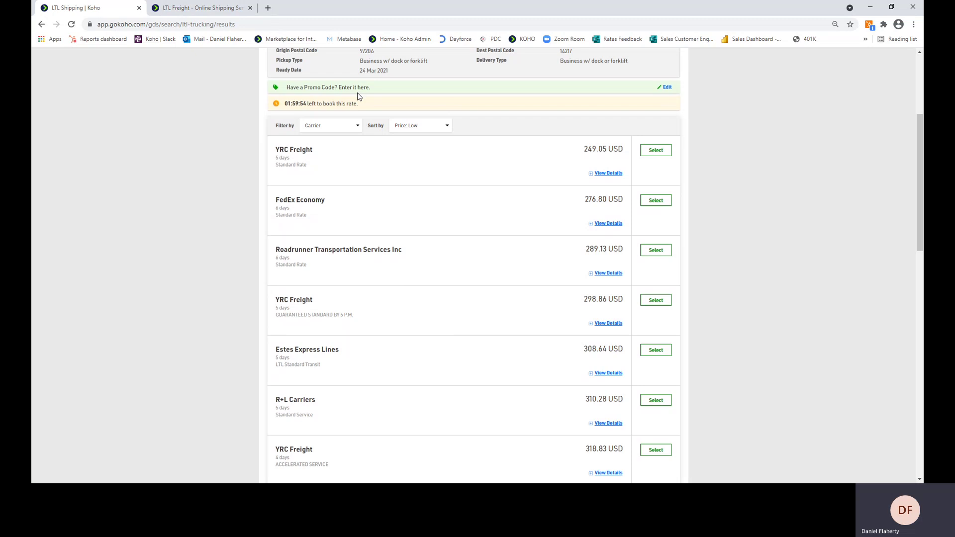
left_click_drag(357, 95, 244, 157)
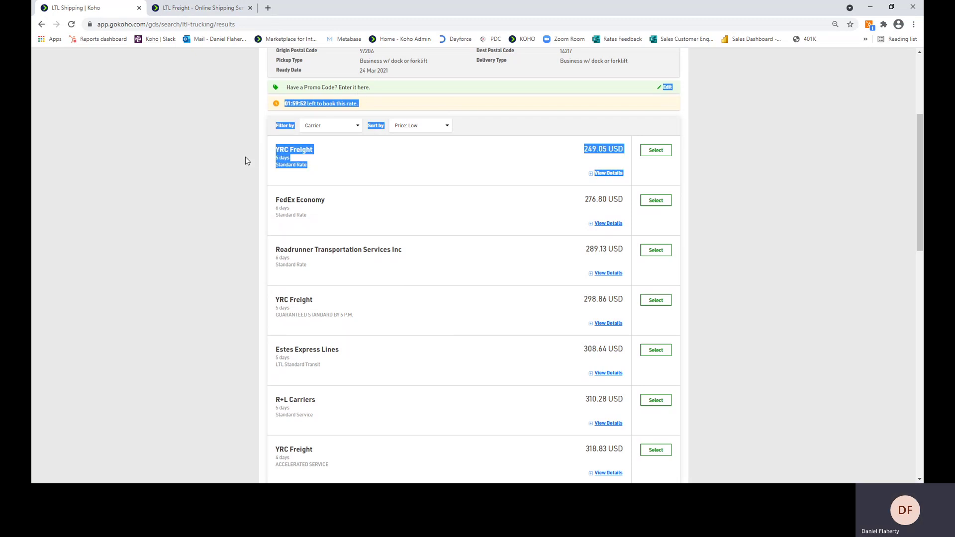
left_click(446, 187)
scroll(446, 188, "down", 5)
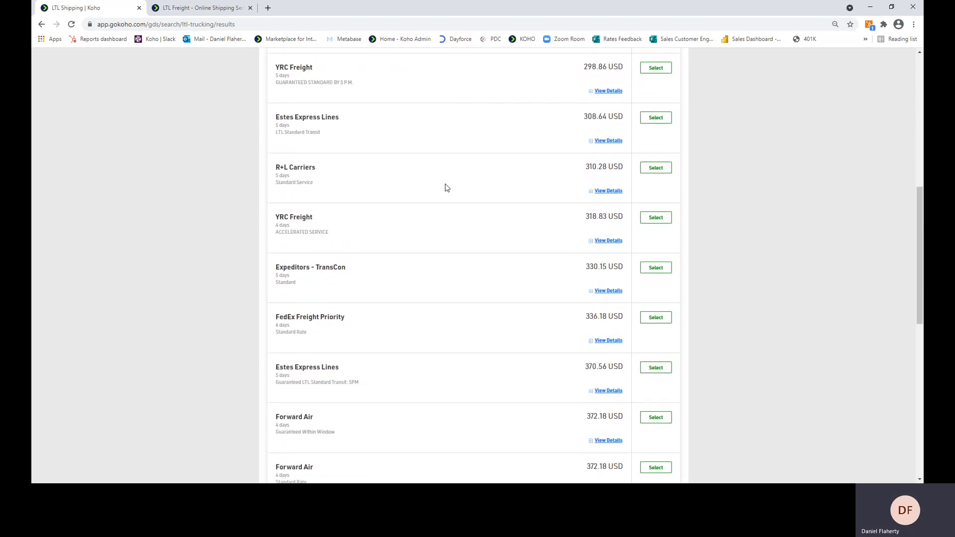
scroll(446, 187, "down", 10)
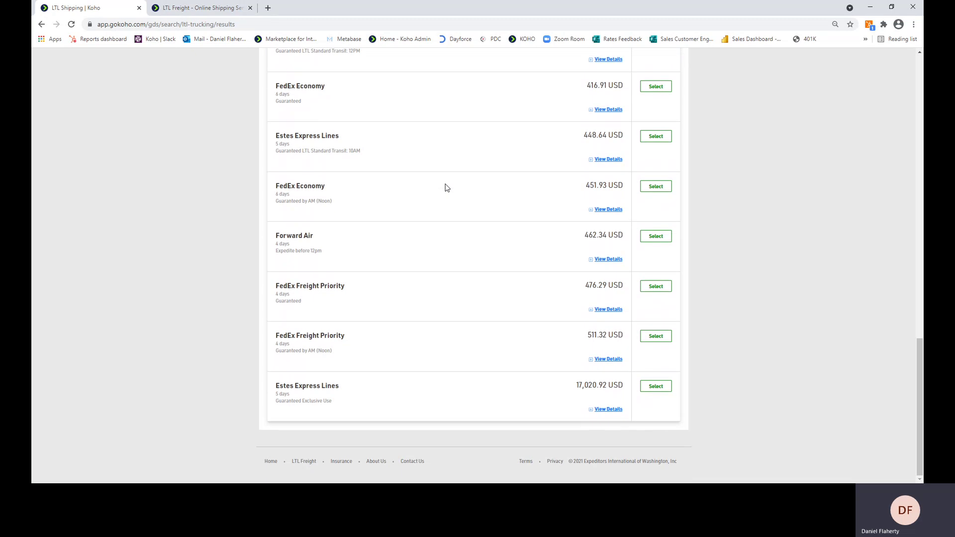
scroll(598, 416, "up", 15)
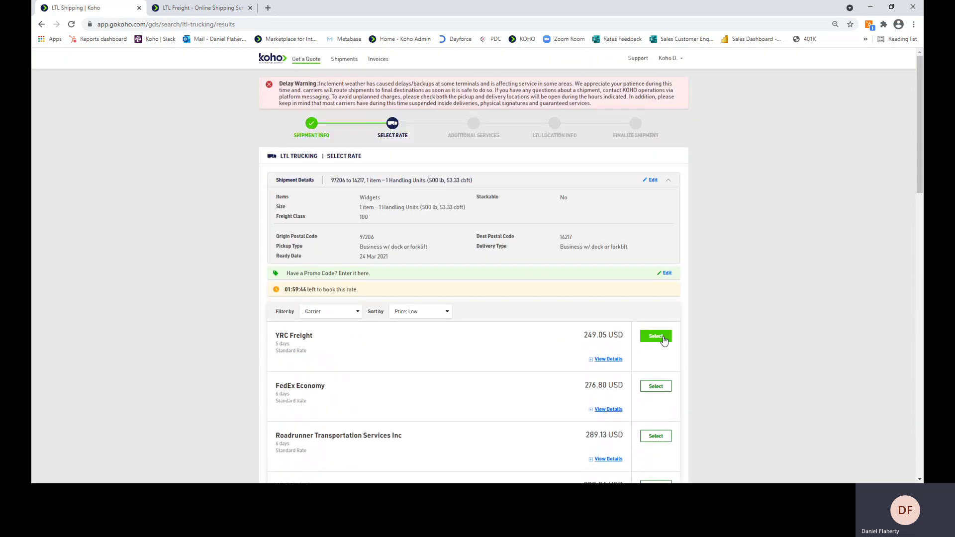
left_click(666, 336)
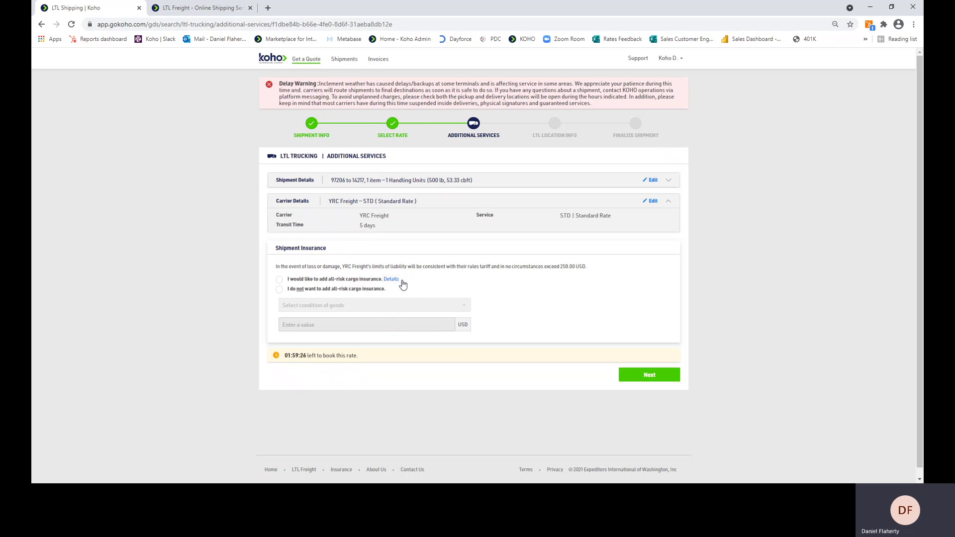
- Try the all-risk cargo insurance option with the condition of goods set to New and check its cost
left_click(299, 281)
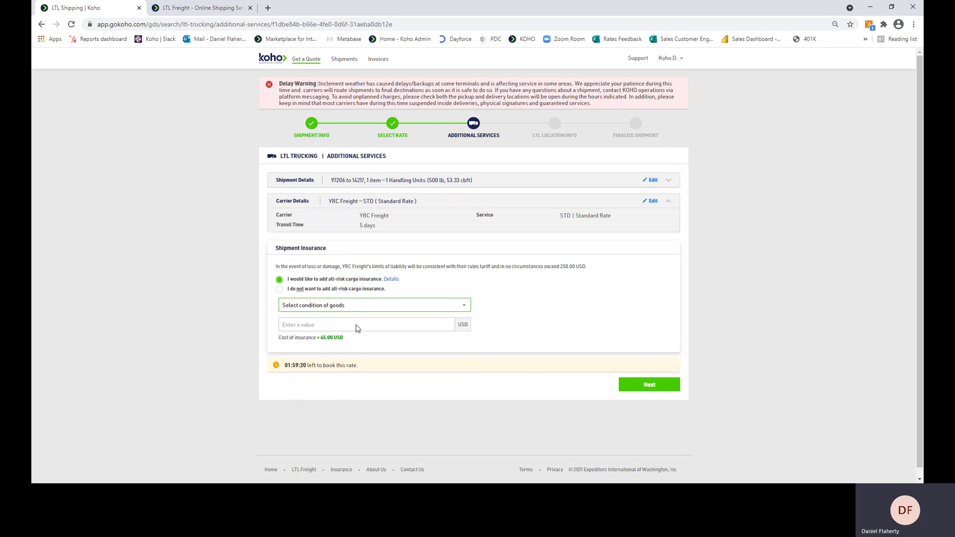
left_click(362, 326)
left_click(345, 330)
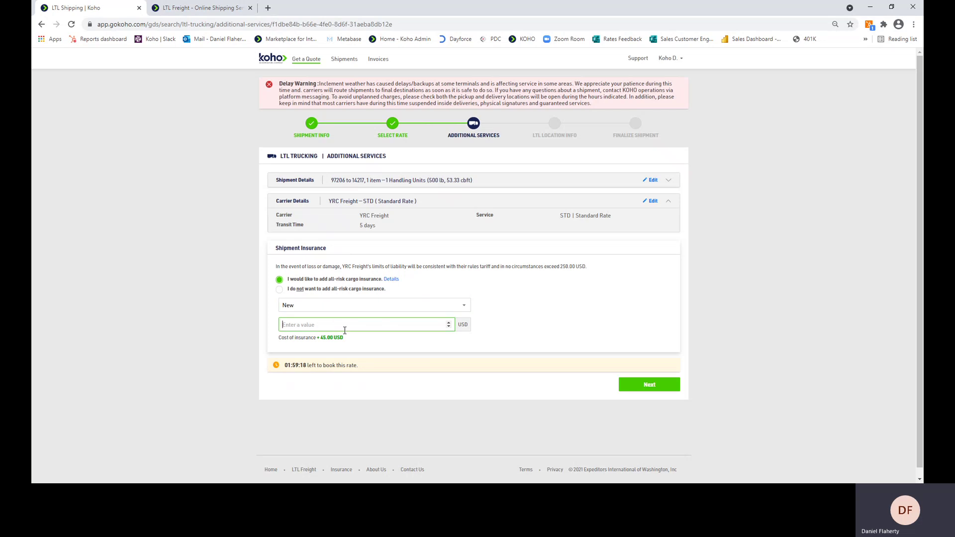
left_click_drag(340, 339, 321, 340)
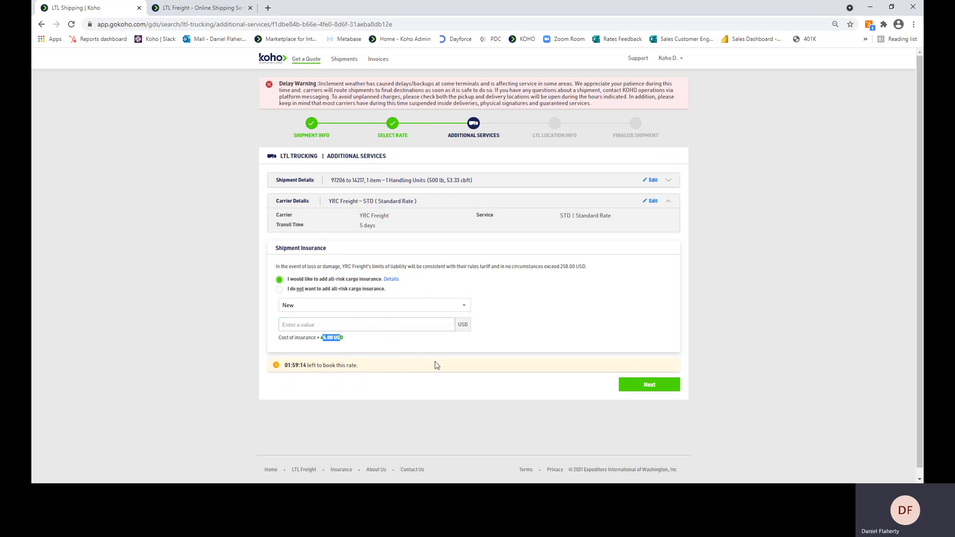
left_click(349, 344)
- Decline all-risk cargo insurance for the shipment and continue to the location information
left_click(291, 290)
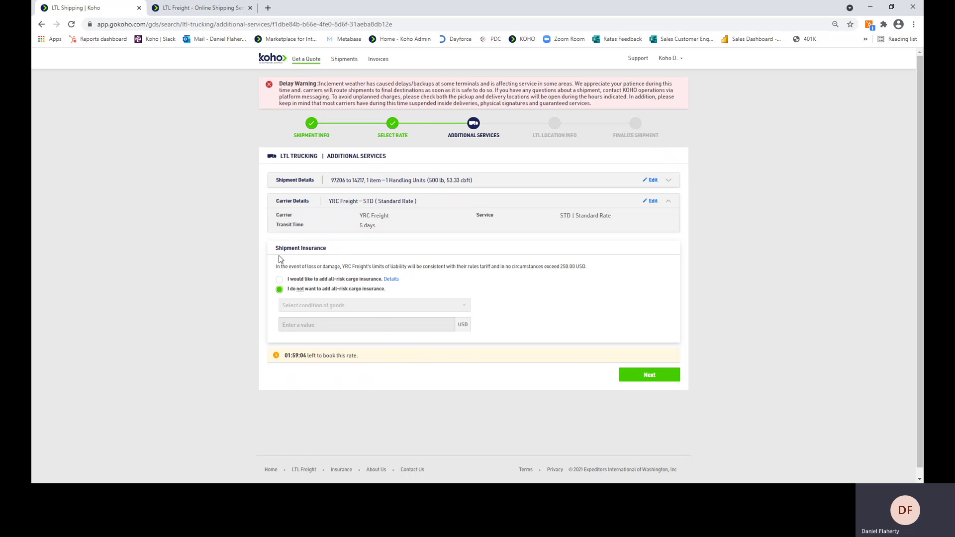
left_click(661, 380)
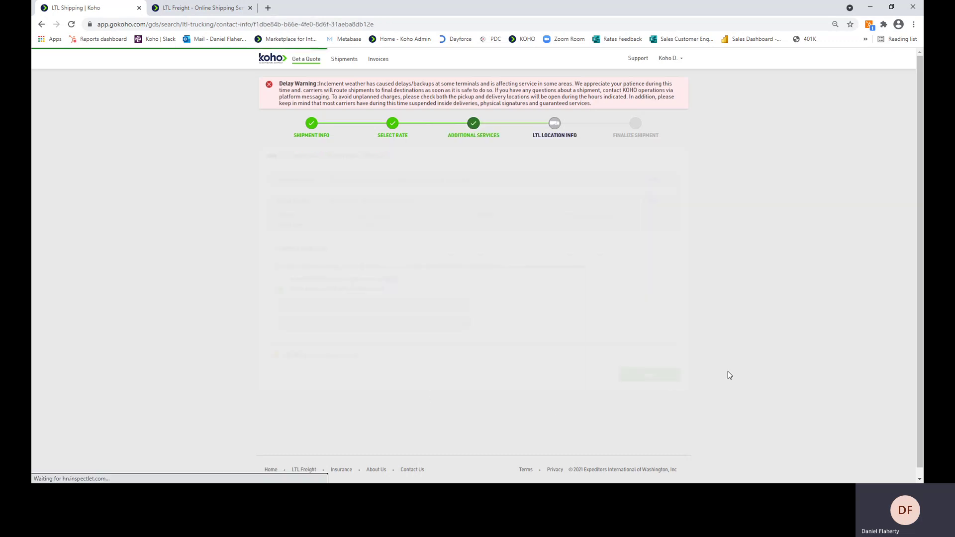
- Review the prefilled origin and destination details and browse the origin's Address Book, leaving it without selecting a contact
scroll(352, 253, "down", 3)
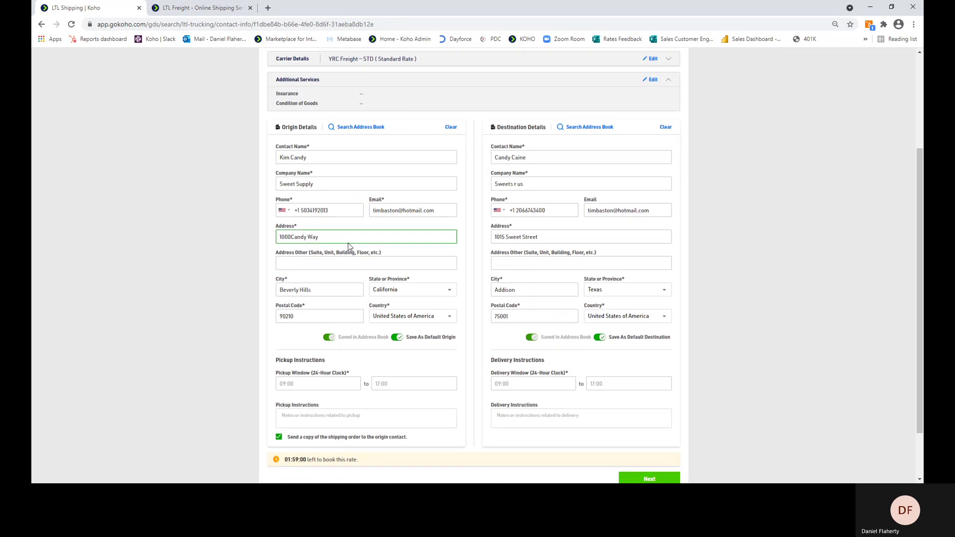
scroll(497, 209, "up", 2)
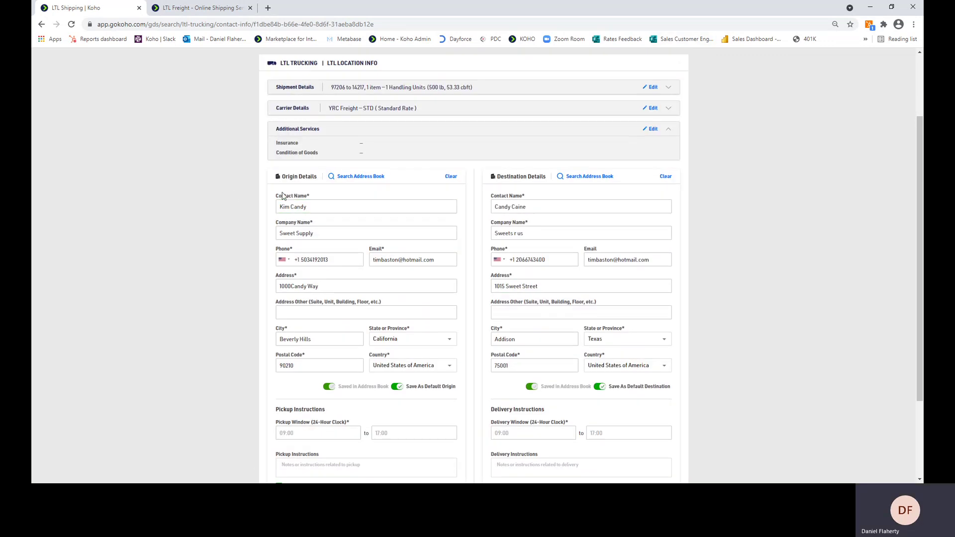
scroll(299, 194, "down", 2)
scroll(450, 160, "down", 2)
scroll(326, 257, "up", 1)
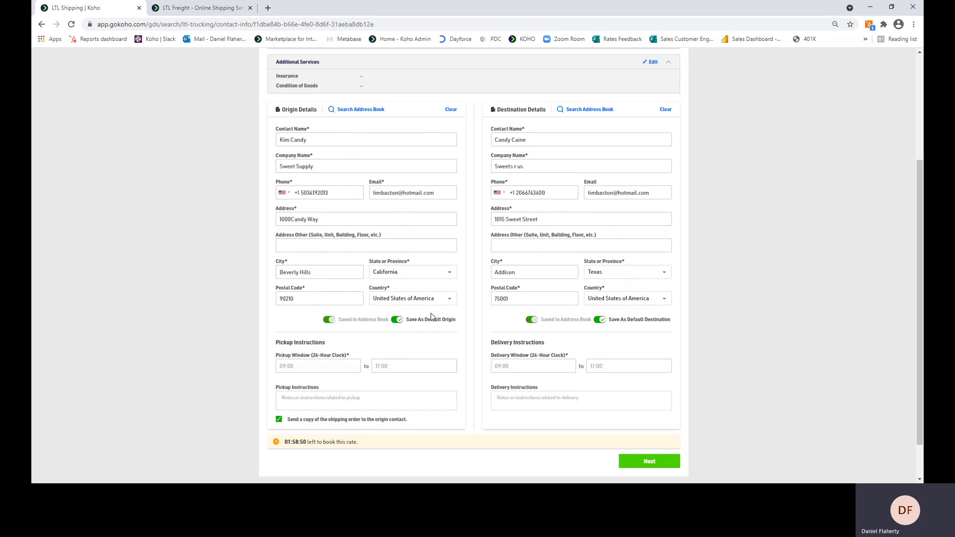
scroll(438, 340, "up", 1)
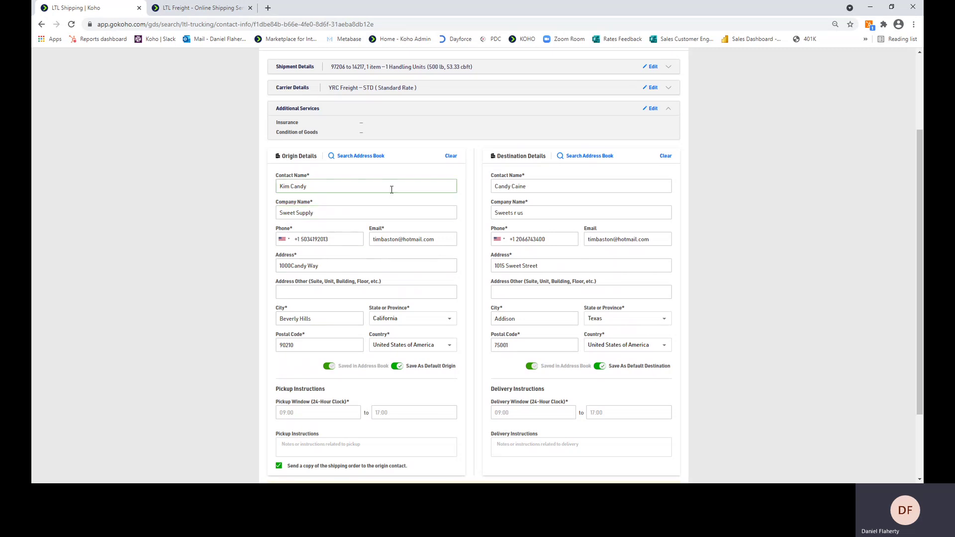
left_click(348, 156)
scroll(444, 281, "down", 4)
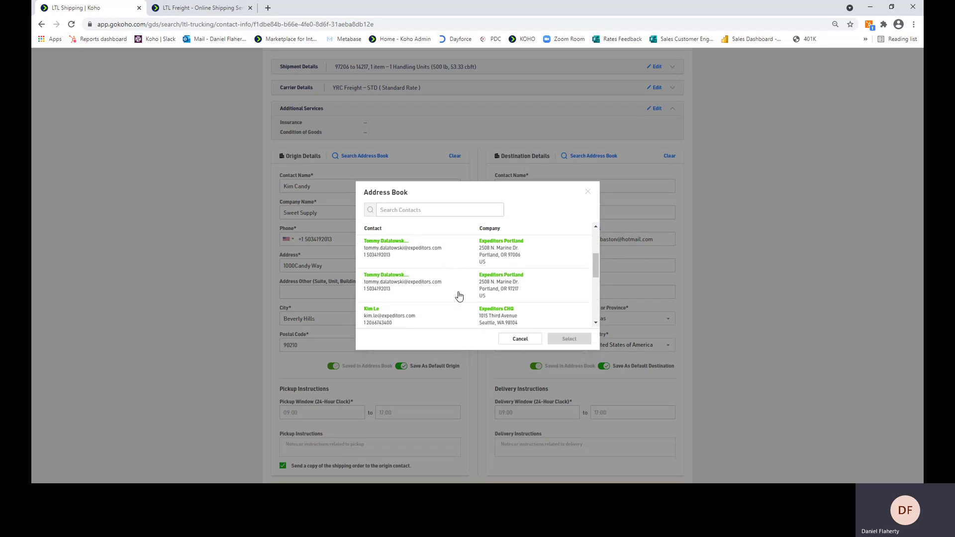
left_click(519, 337)
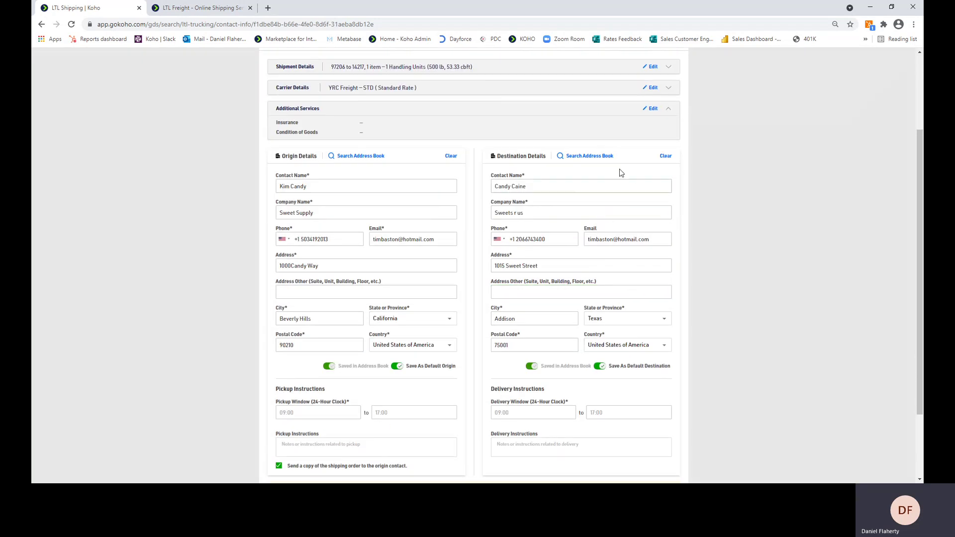
- Examine the destination details and the pickup window fields of the location form
scroll(691, 209, "down", 2)
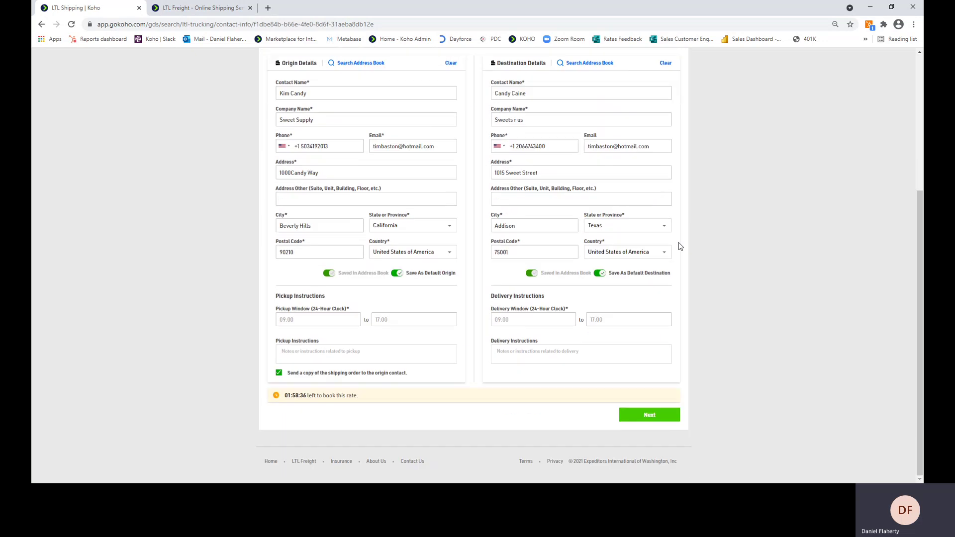
scroll(634, 193, "up", 1)
scroll(578, 304, "up", 1)
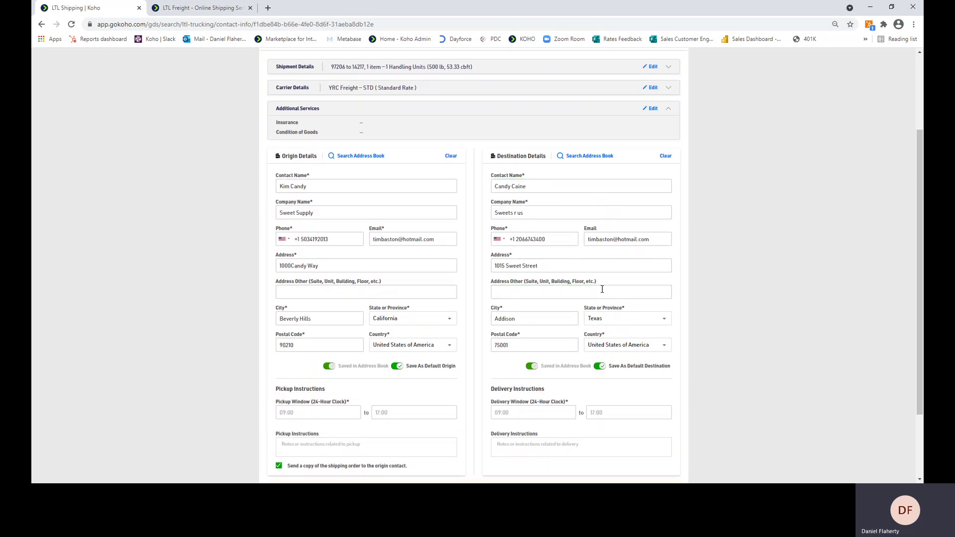
scroll(603, 290, "down", 2)
scroll(622, 224, "up", 1)
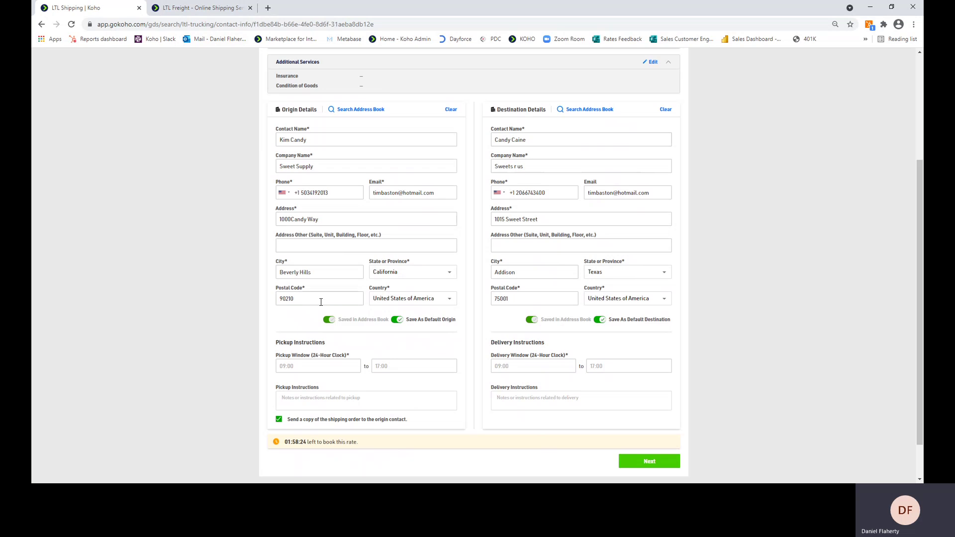
scroll(319, 303, "down", 1)
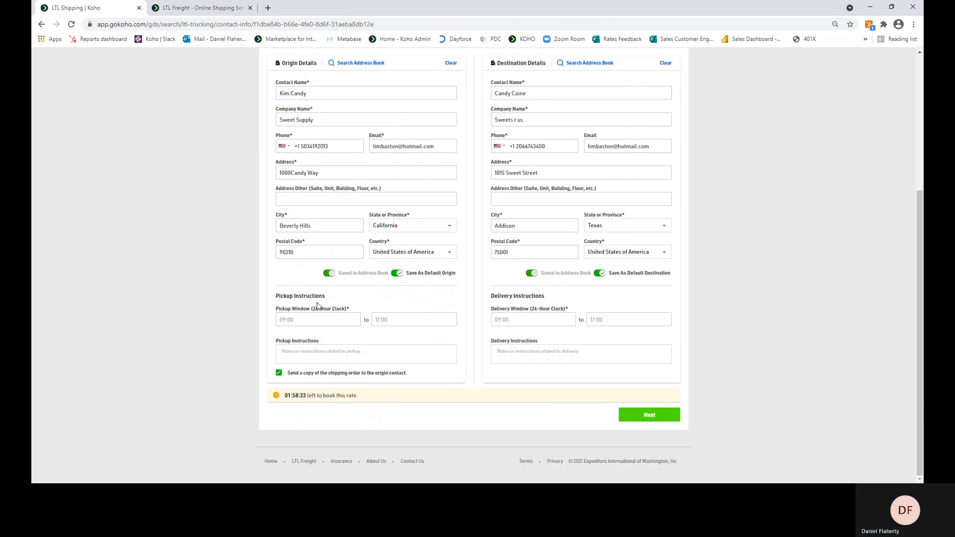
left_click_drag(295, 295, 333, 311)
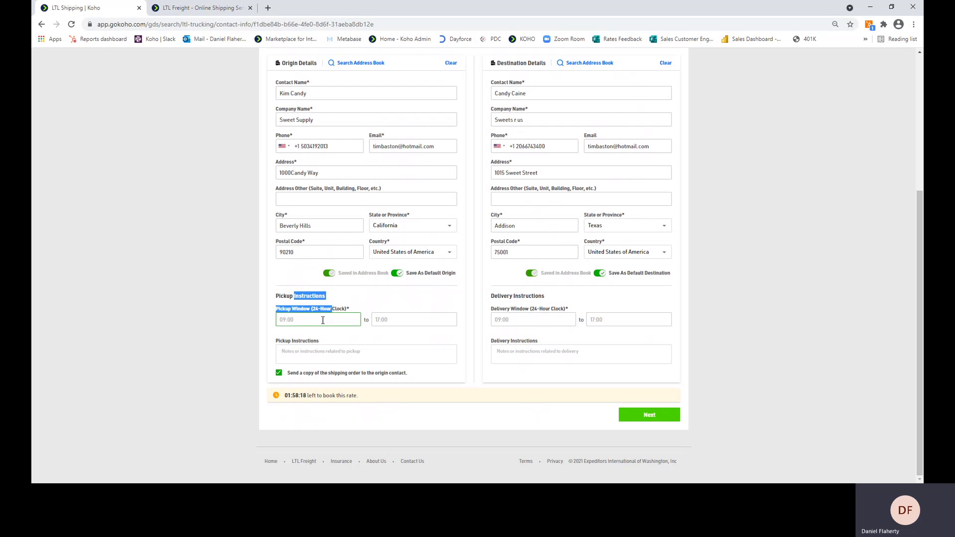
left_click(319, 321)
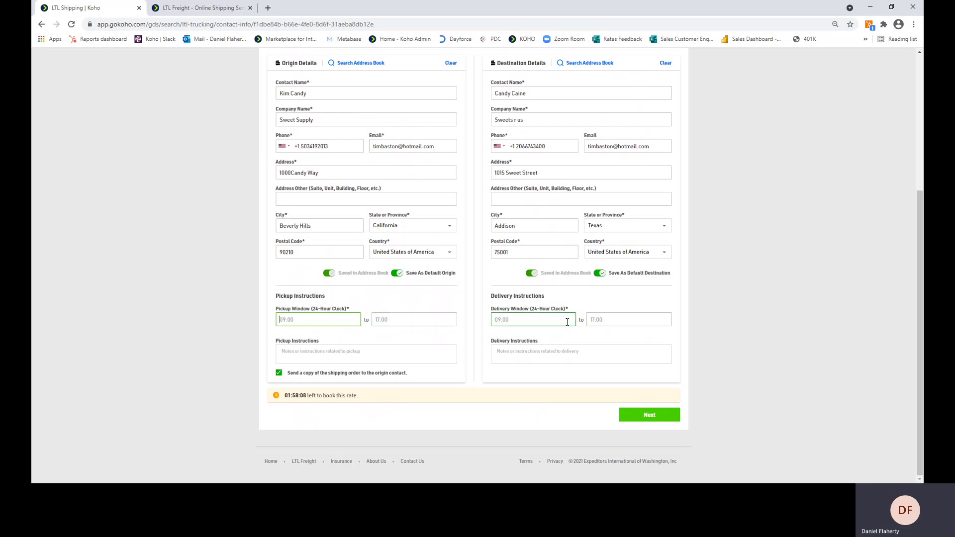
- Examine the pickup and delivery instructions fields without entering any notes
left_click(389, 358)
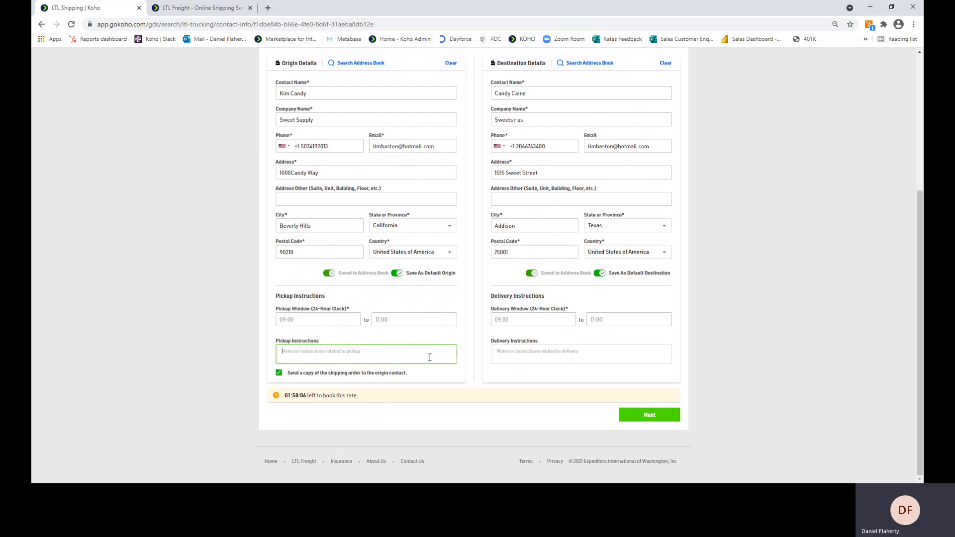
left_click(566, 359)
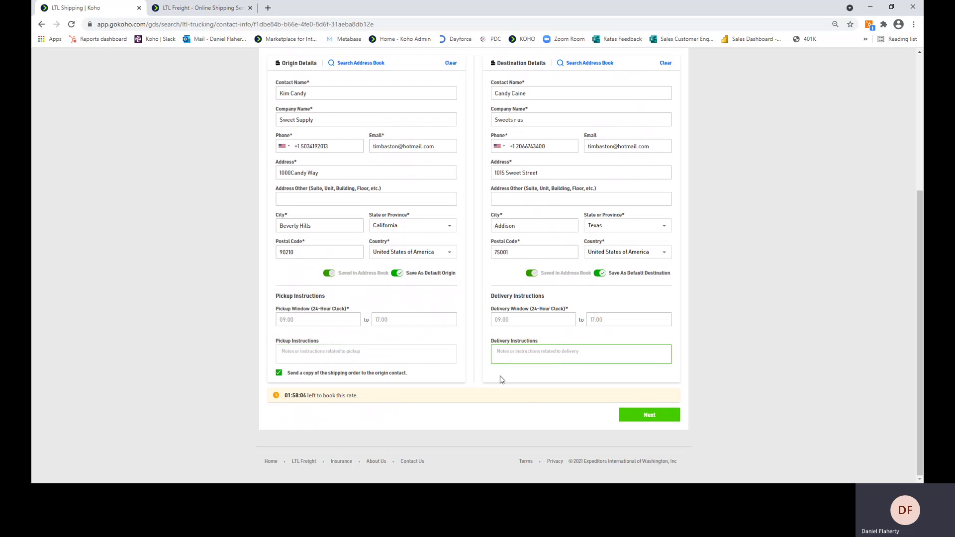
left_click(434, 356)
left_click(524, 357)
left_click(407, 363)
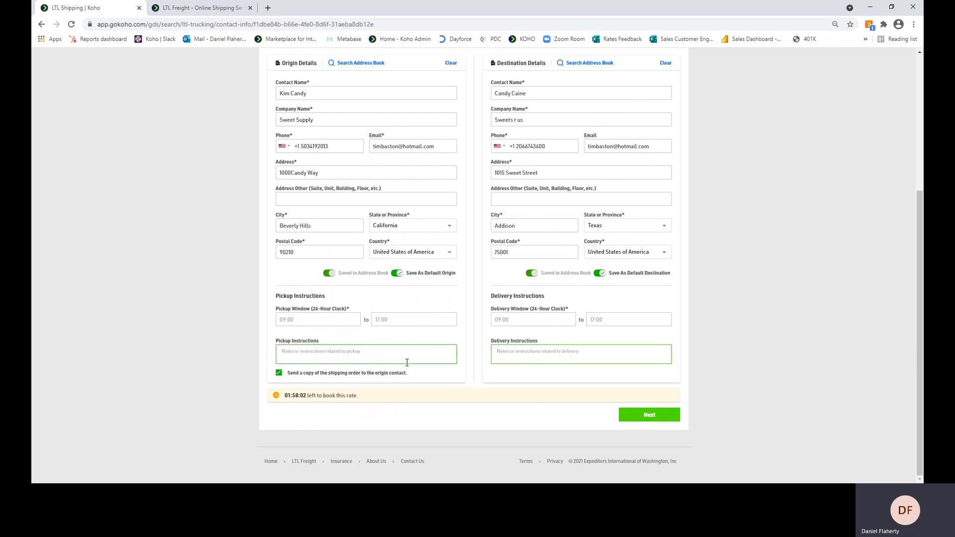
left_click(521, 361)
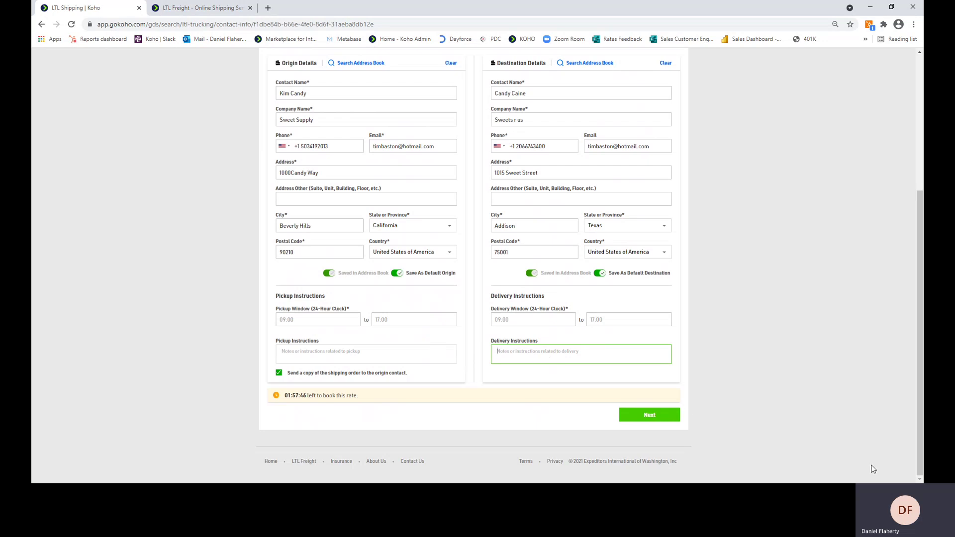
scroll(669, 427, "up", 2)
scroll(687, 428, "down", 2)
scroll(666, 275, "up", 2)
scroll(666, 276, "up", 4)
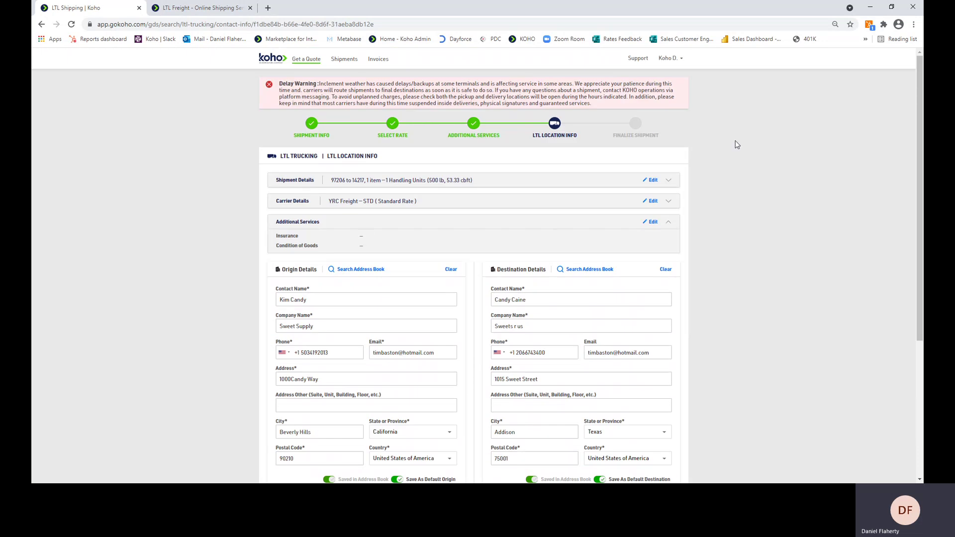
scroll(477, 209, "down", 1)
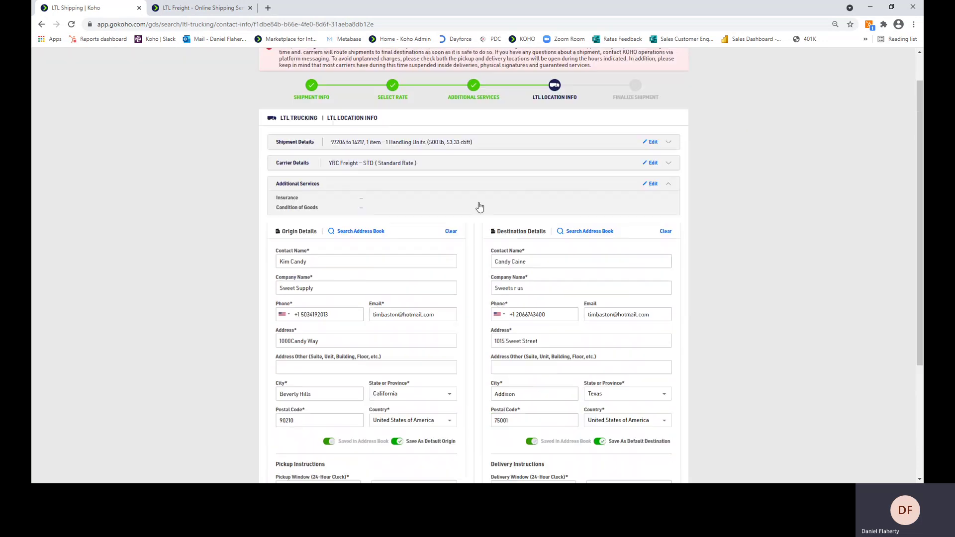
scroll(488, 279, "up", 1)
scroll(405, 271, "down", 2)
scroll(547, 184, "up", 2)
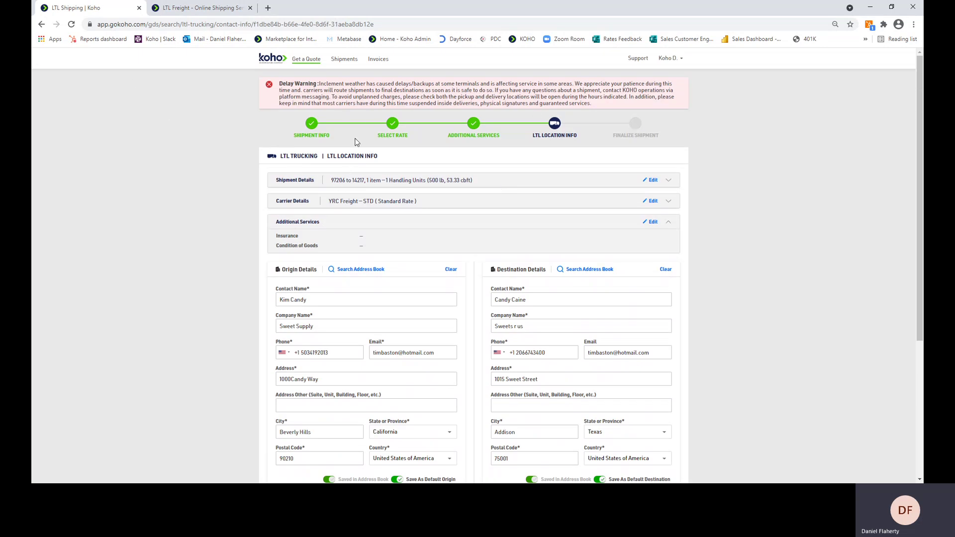
- Open the delivered shipment from the Shipments list and review its details, documents, tracking and charges
left_click(346, 60)
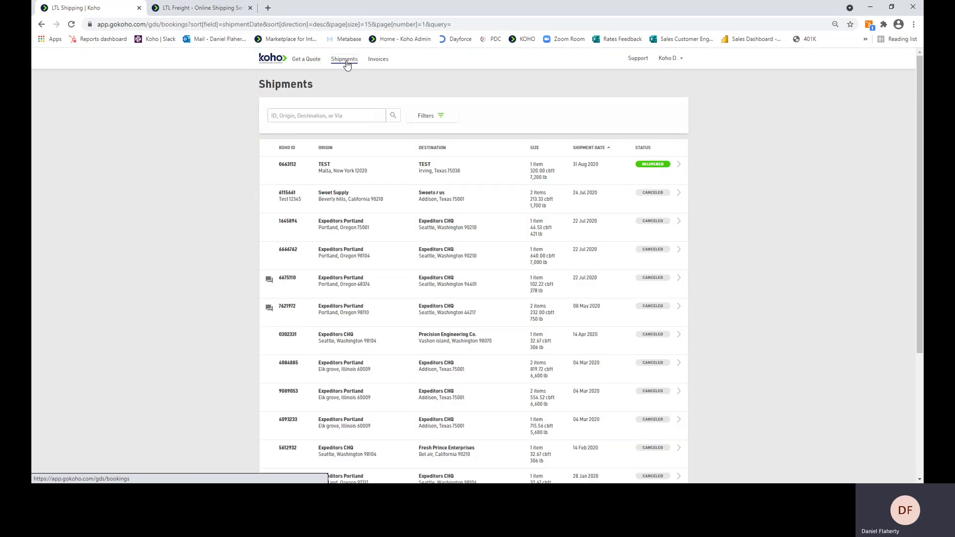
left_click(286, 167)
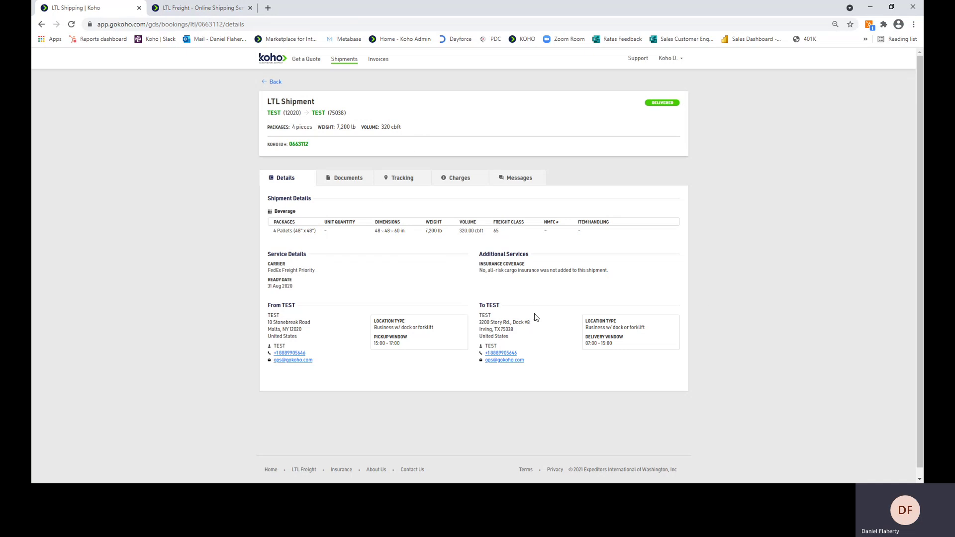
left_click(333, 179)
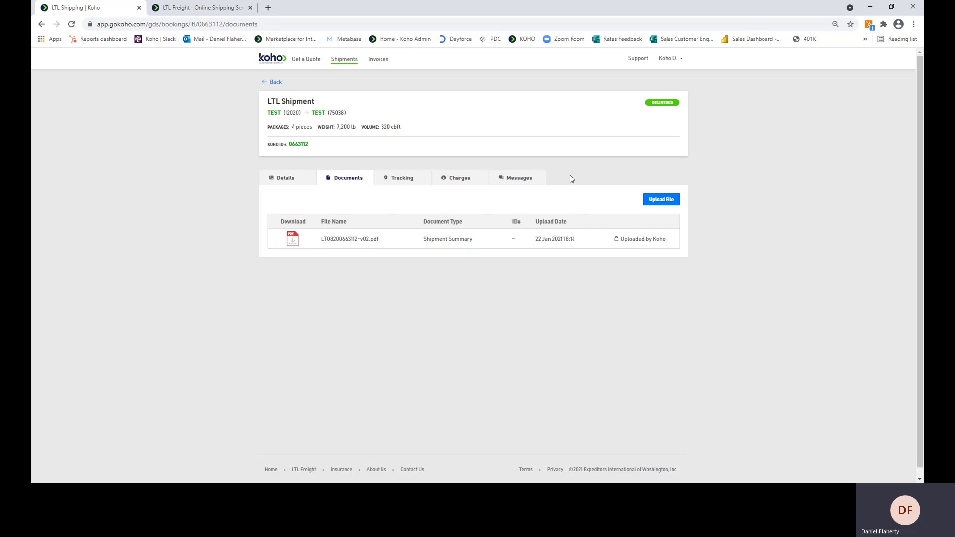
left_click(406, 187)
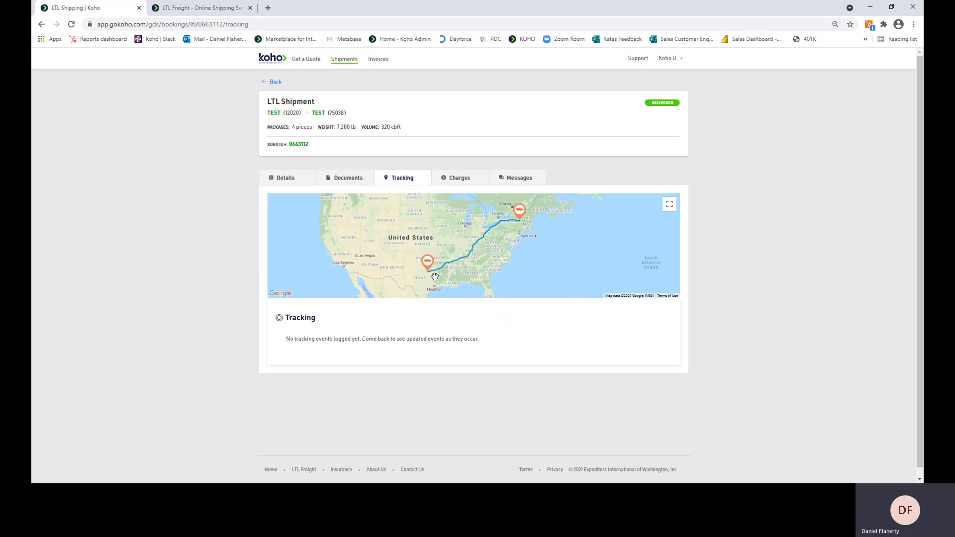
left_click(467, 179)
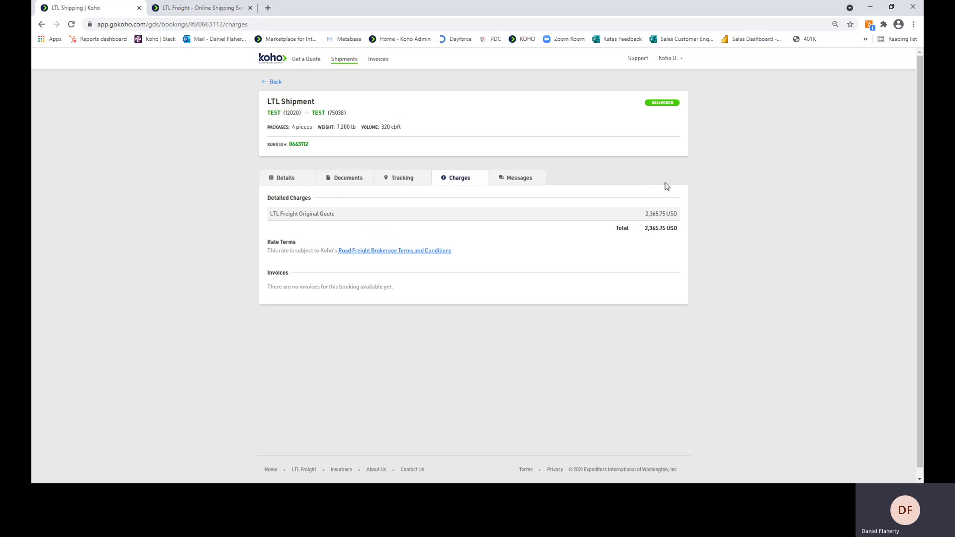
- Examine the delivered shipment's message area without writing anything, and check the account's Invoices page
left_click(518, 180)
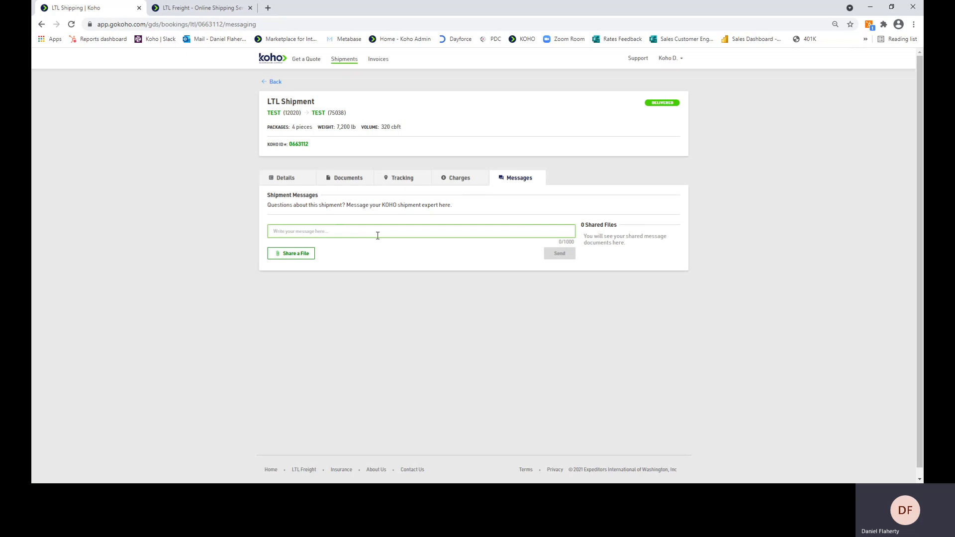
left_click(334, 229)
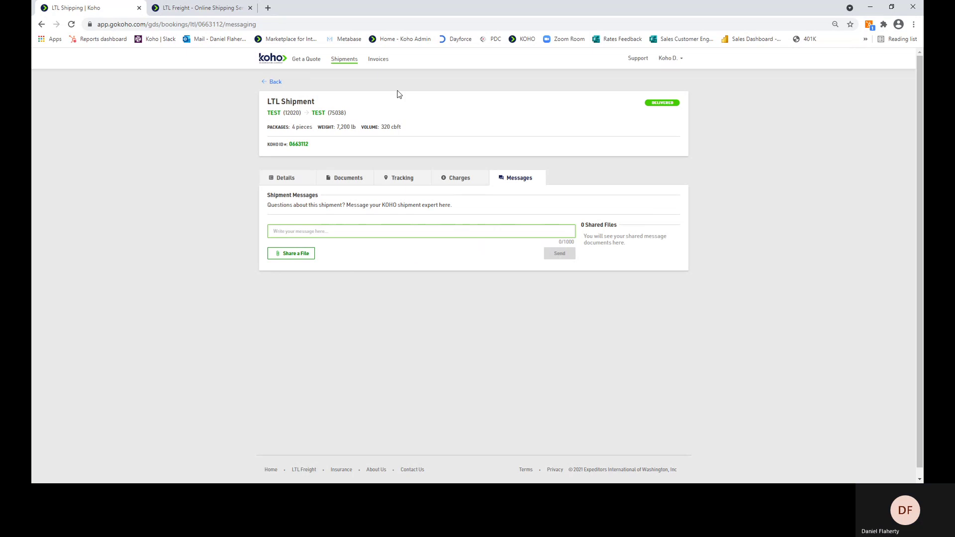
left_click(388, 63)
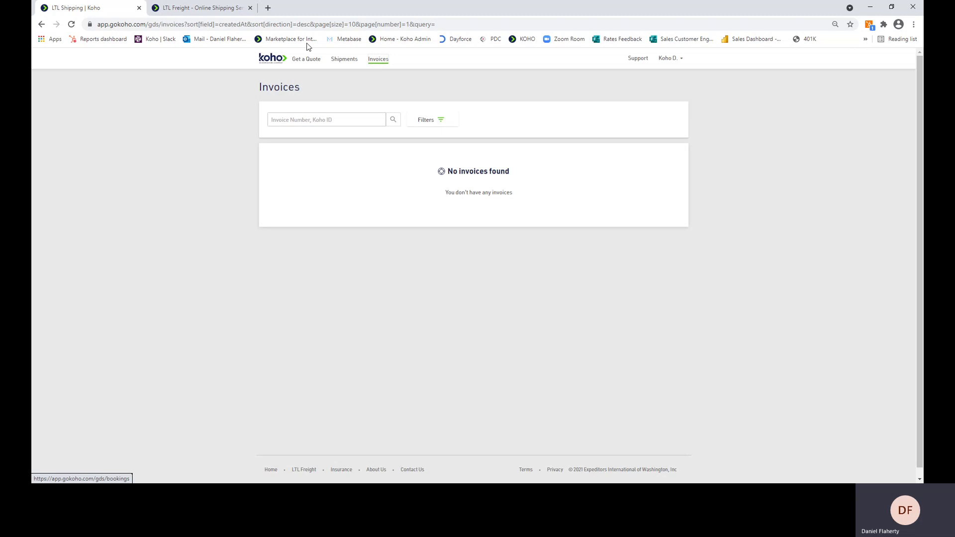
- Open the account's Payment Methods settings and review the credit account offer, saved payment methods and billing contact
left_click(314, 65)
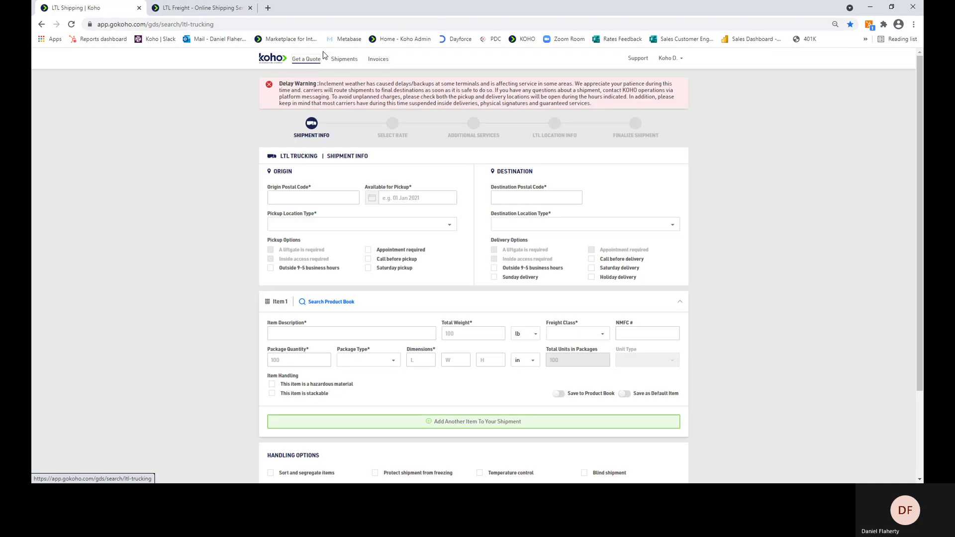
left_click(670, 59)
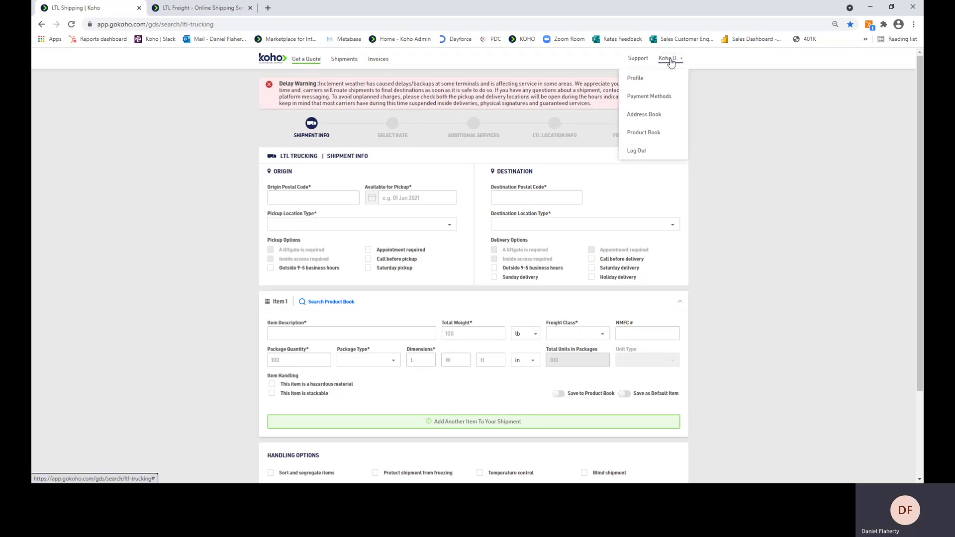
left_click(671, 99)
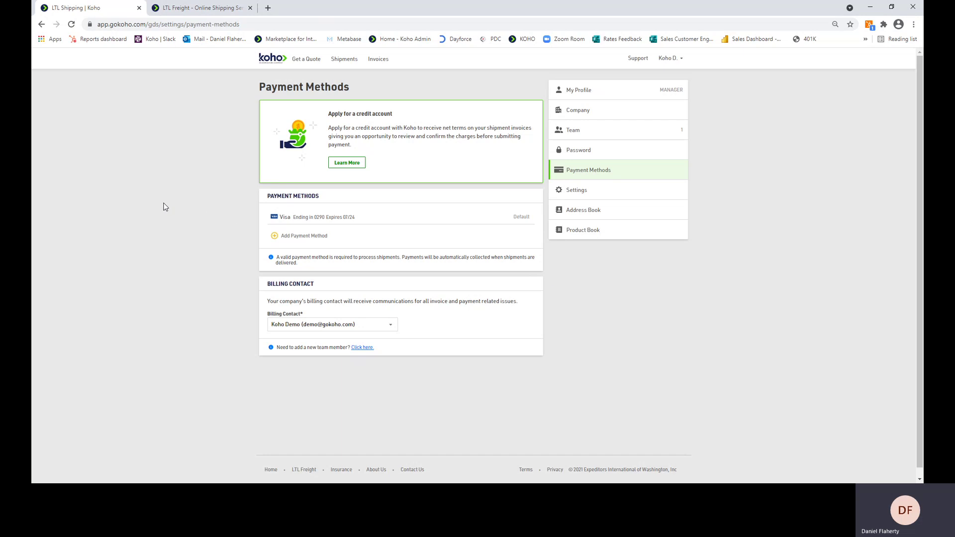
scroll(425, 241, "down", 1)
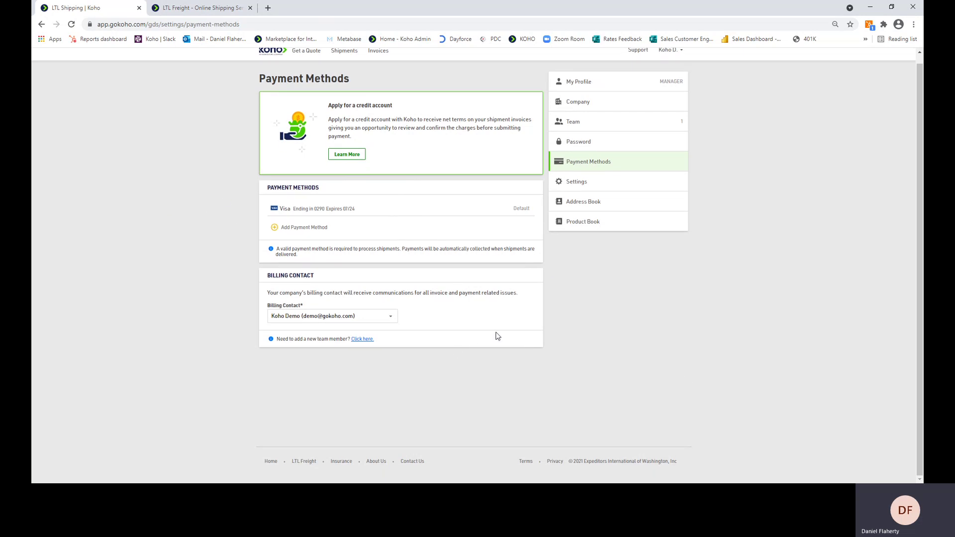
scroll(372, 248, "up", 1)
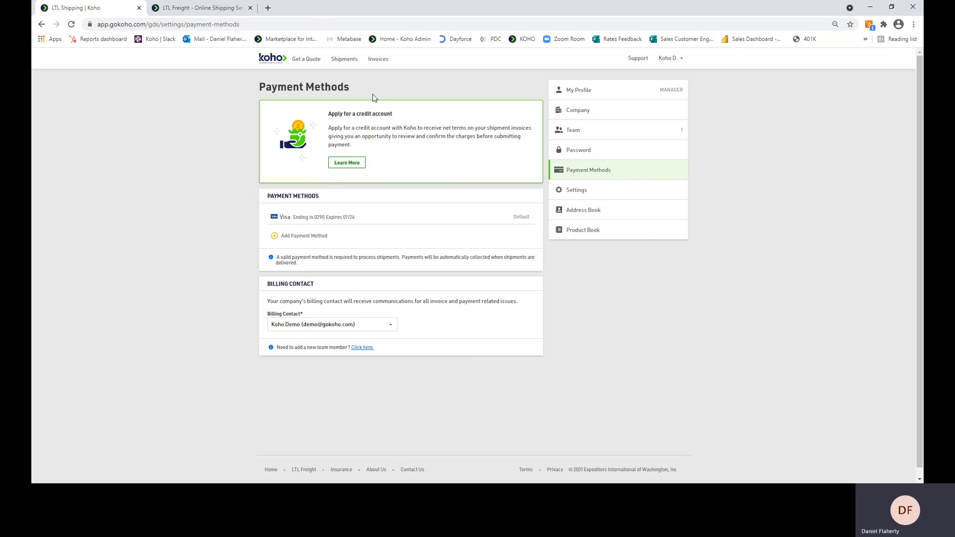
left_click_drag(413, 128, 417, 136)
left_click(418, 137)
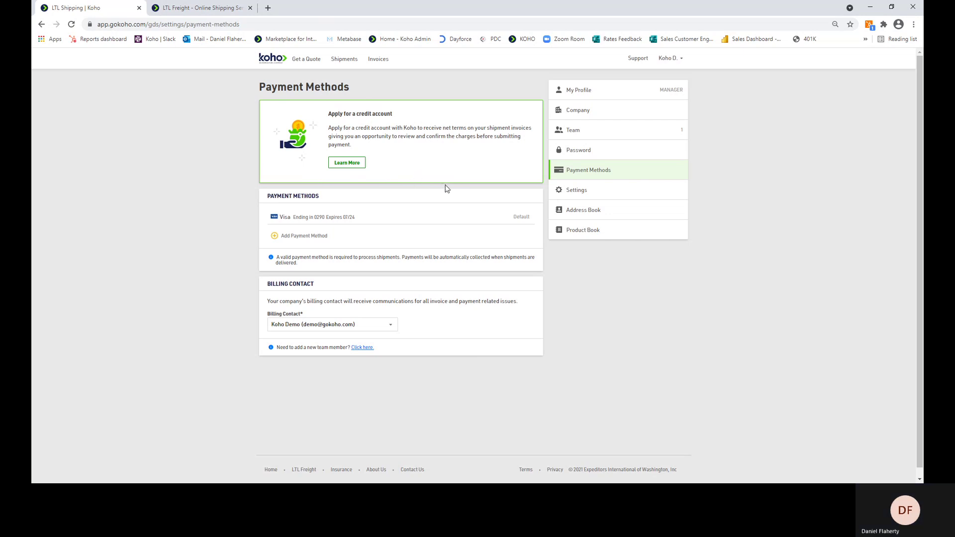
- Return to a blank LTL quote form and look over its origin, destination, item and handling option fields
left_click(318, 61)
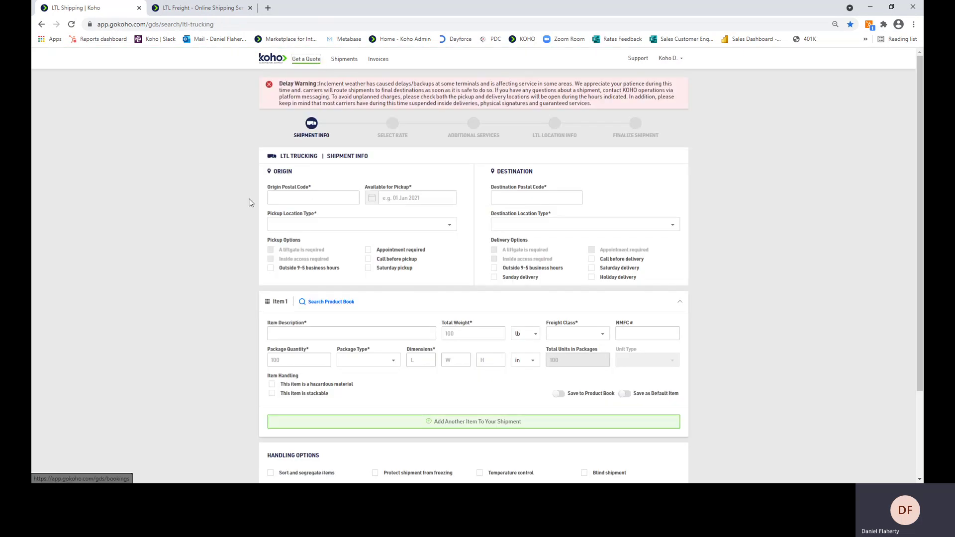
scroll(146, 213, "down", 1)
scroll(186, 266, "down", 2)
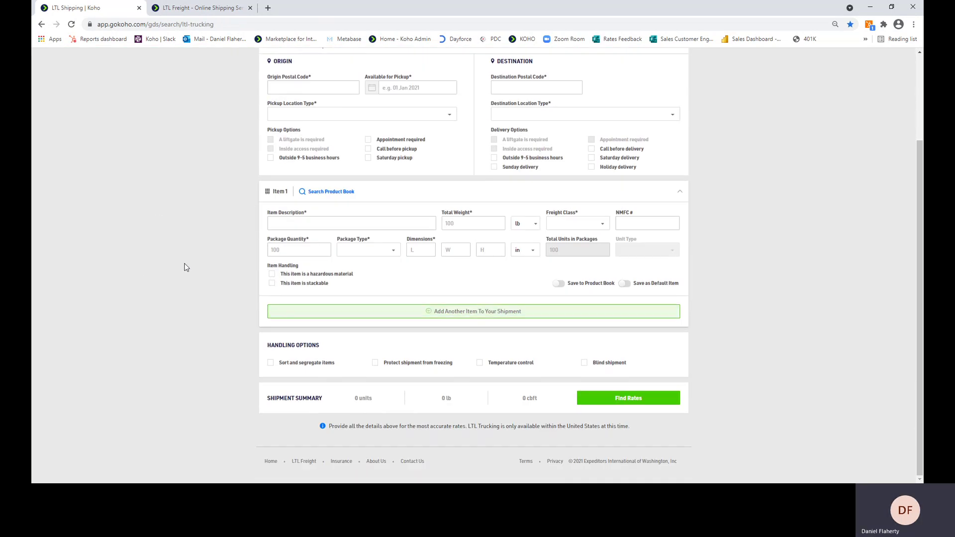
scroll(548, 374, "up", 1)
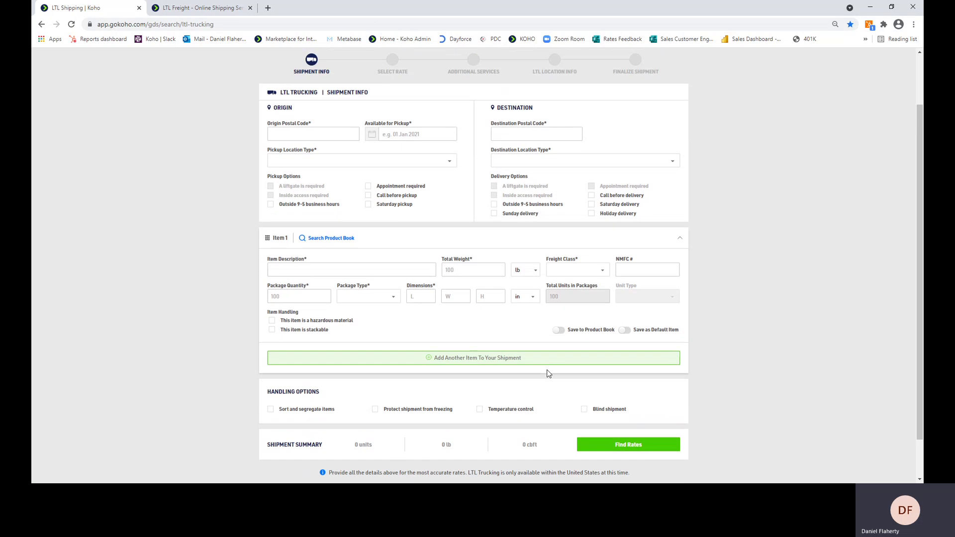